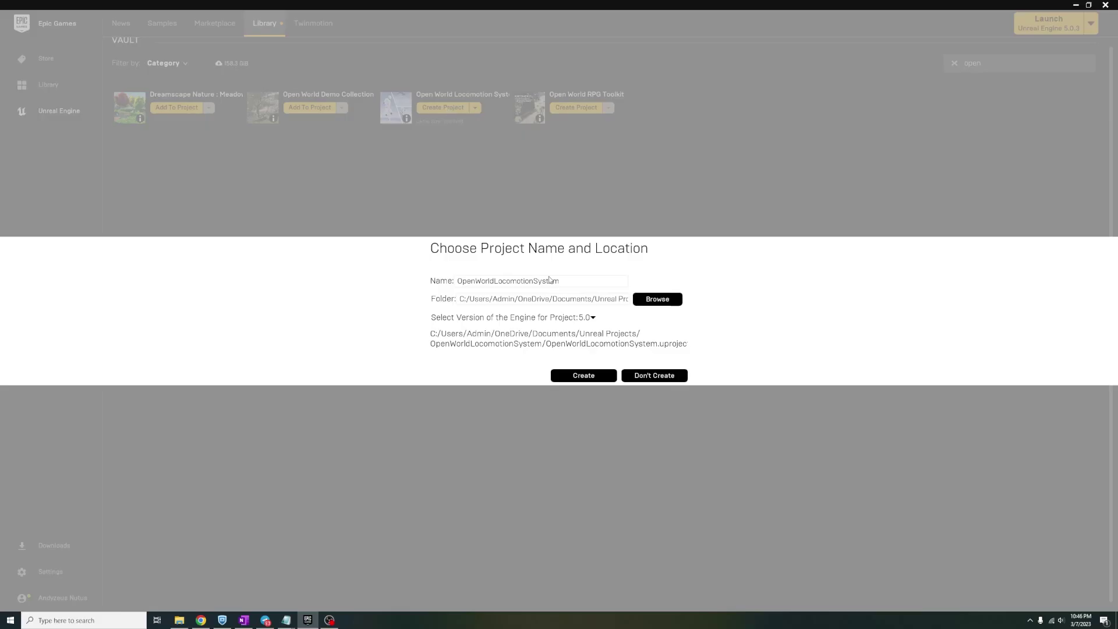
Step: Create the Open World Locomotion System project in the D: drive's Unreal Projects folder under the name OWL_FS
left_click(658, 299)
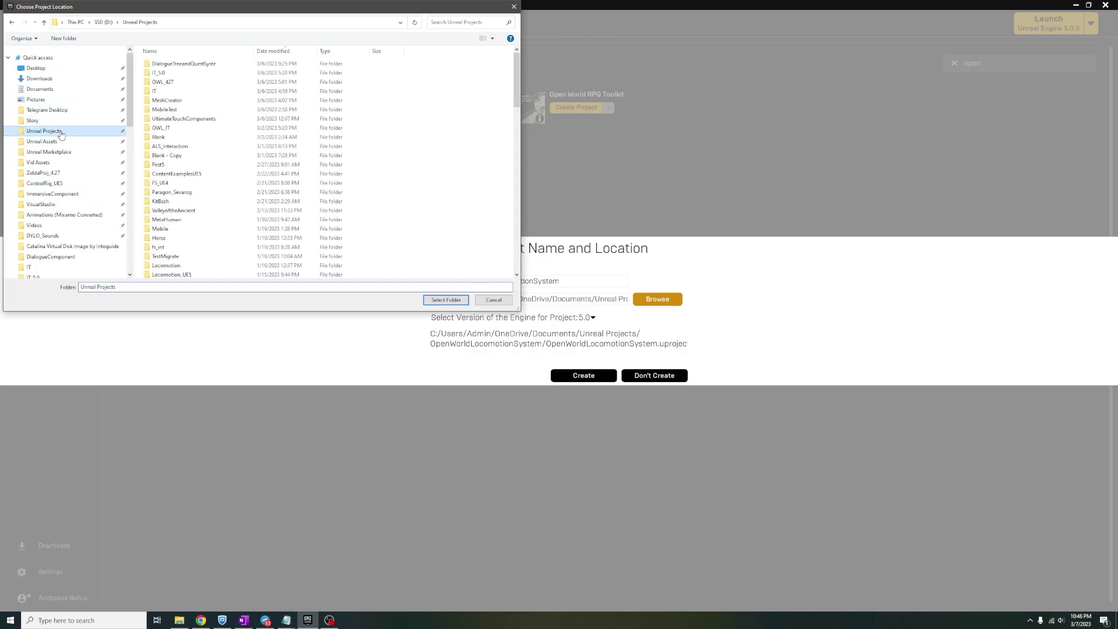
left_click(454, 300)
double_click(574, 282)
key("Caps_Lock")
type("OWL")
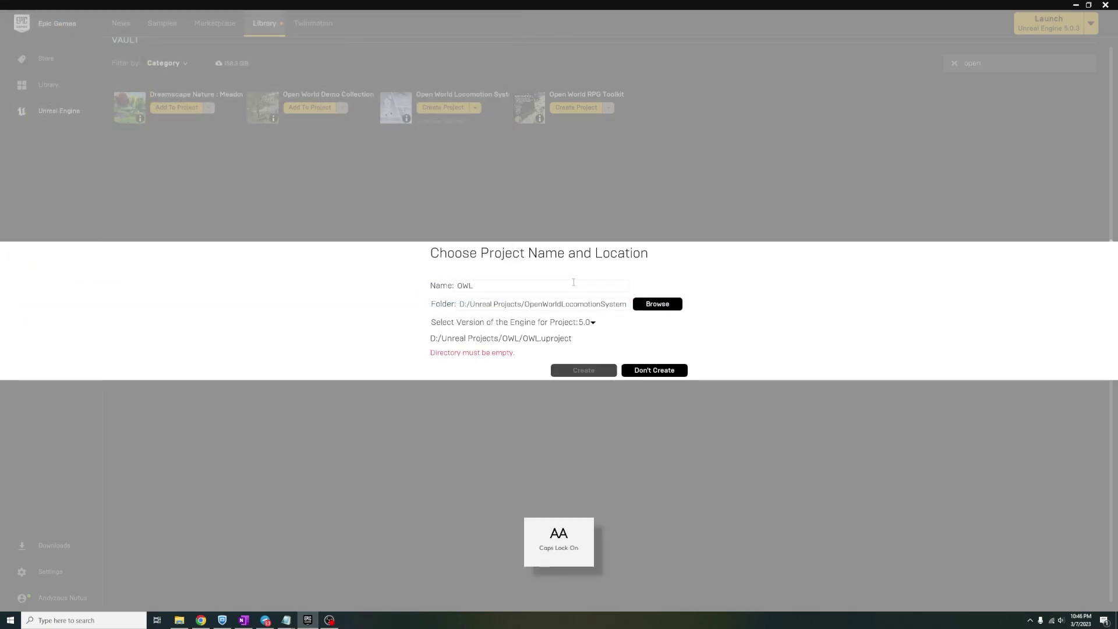
key("Caps_Lock")
left_click(585, 371)
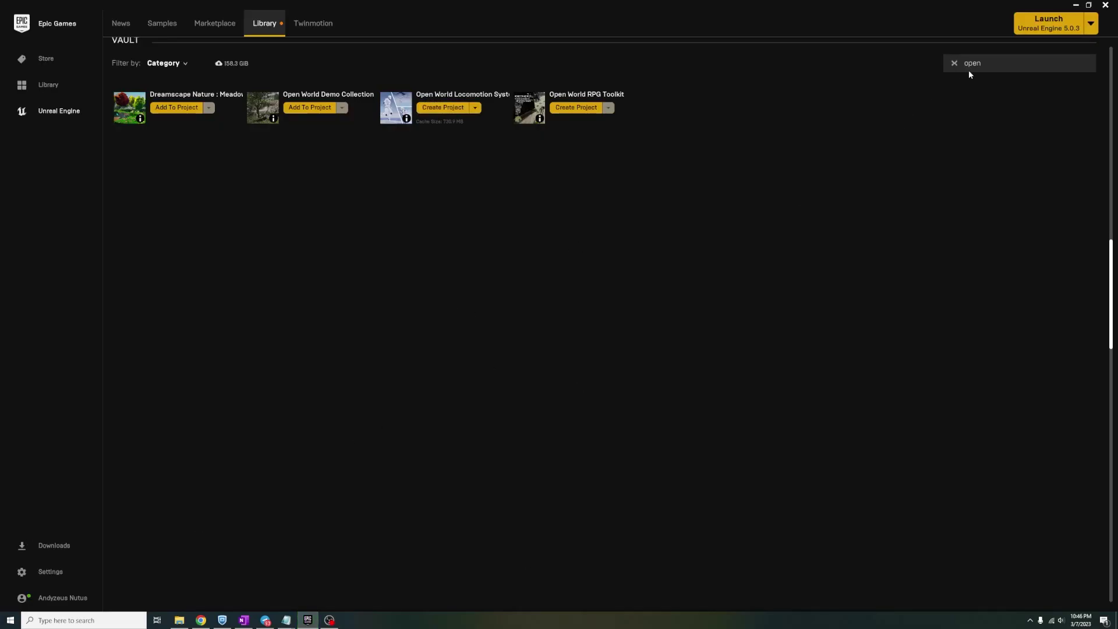
Step: Search the vault for foot and add Footstep Sound Component to the OWL_FS project
type("foot")
left_click(309, 108)
left_click(504, 226)
type("owl")
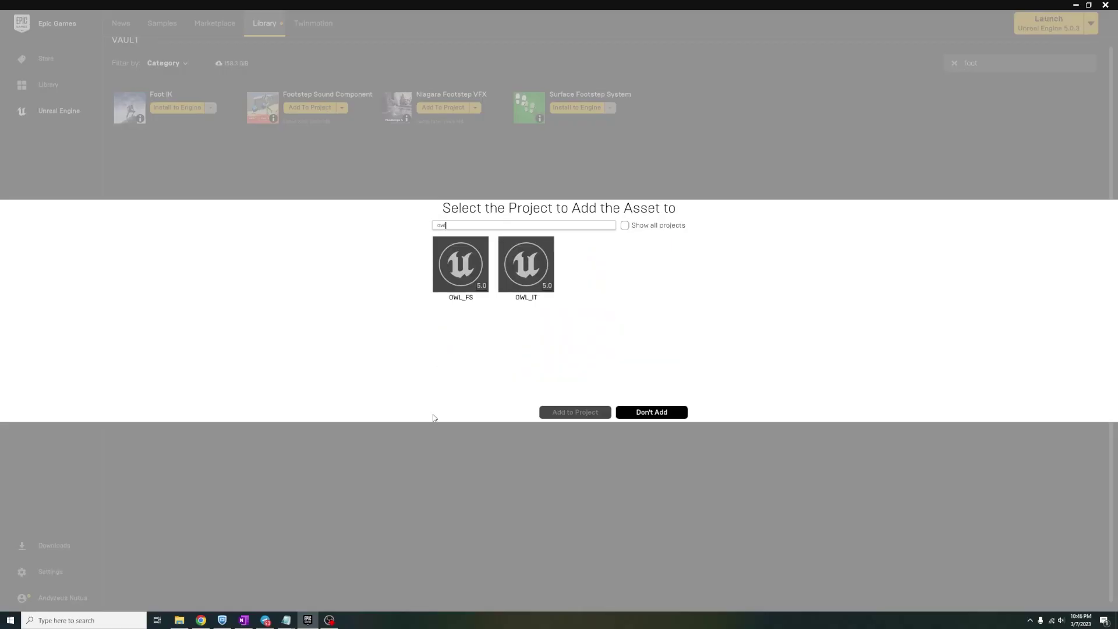
left_click(461, 264)
left_click(575, 412)
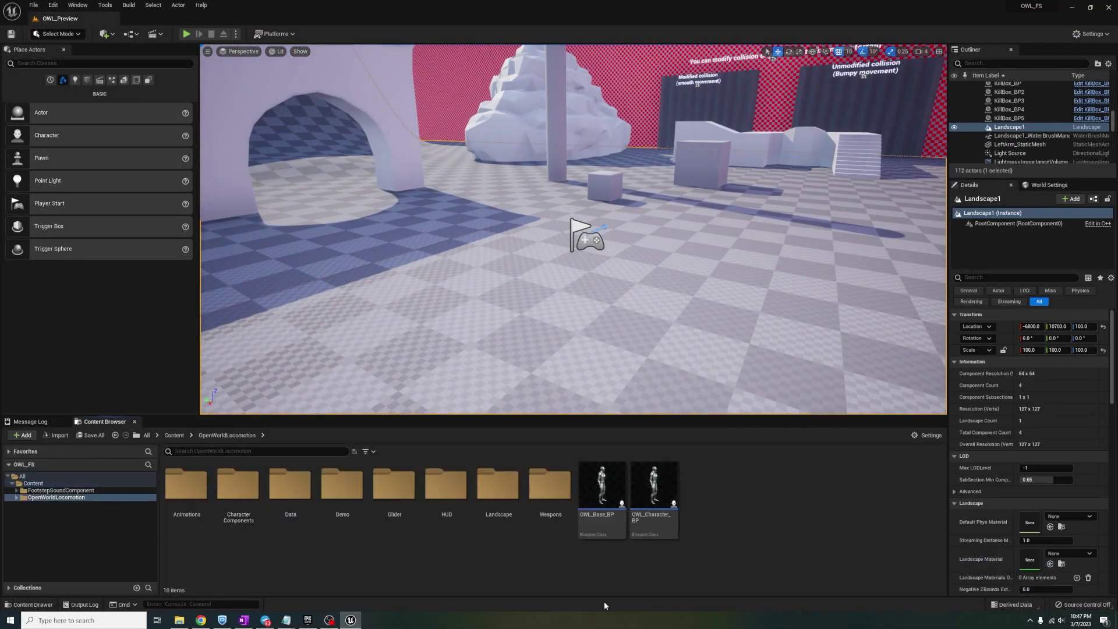
Step: Open the OWL_Base_BP blueprint and add the C_FS_Component to it
double_click(603, 495)
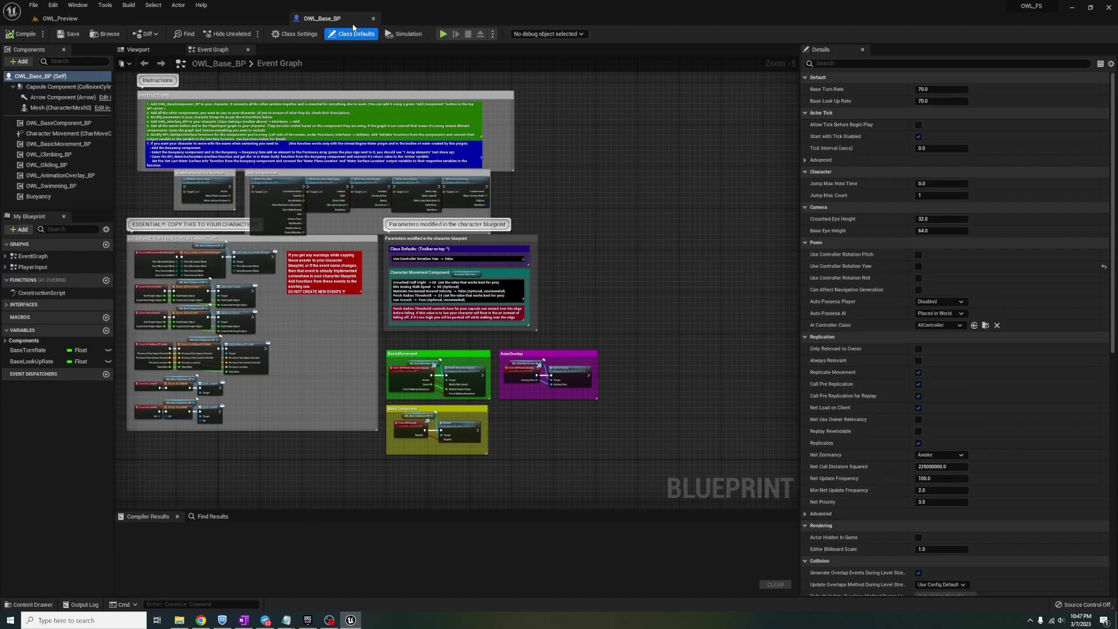
left_click(18, 62)
type("fs")
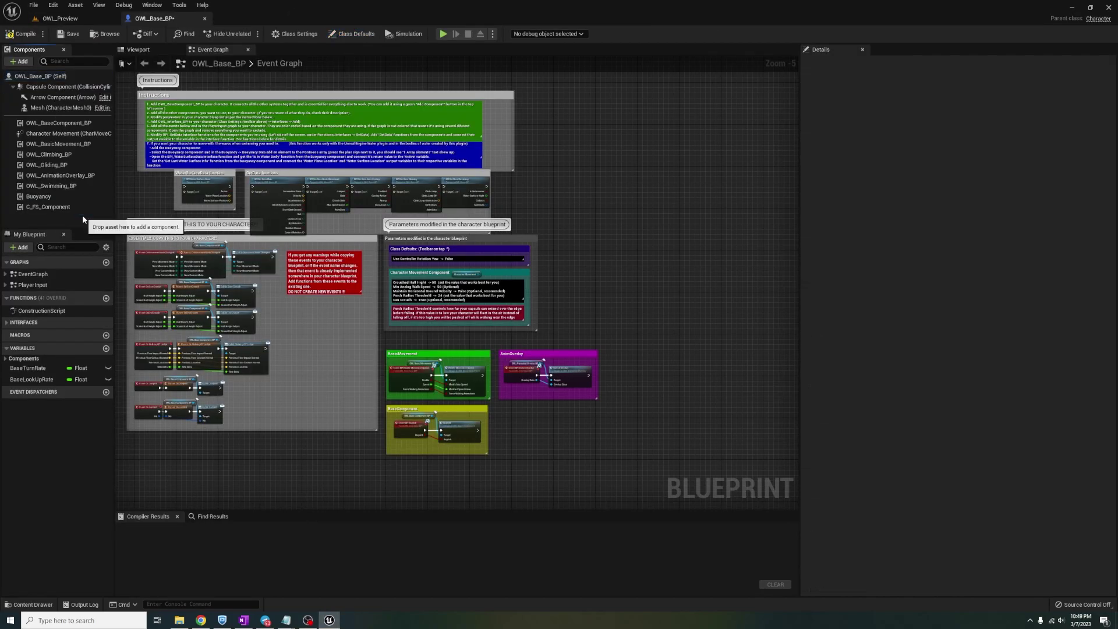
Step: Open the character's SKM_Manny mesh from its Mesh component, and open that mesh's skeleton
left_click(61, 108)
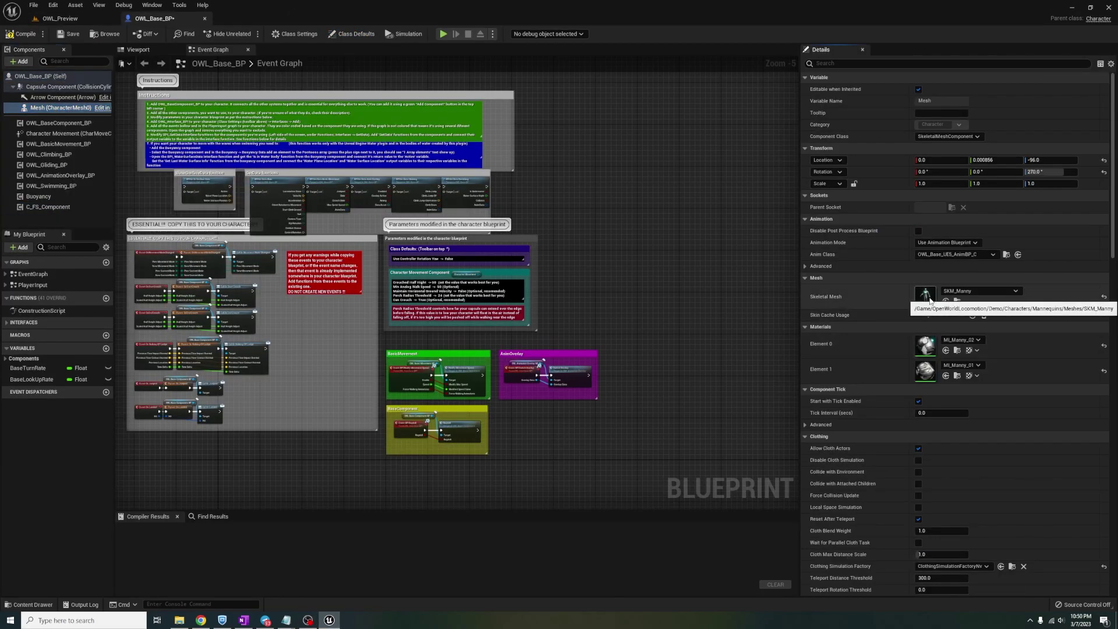
double_click(930, 300)
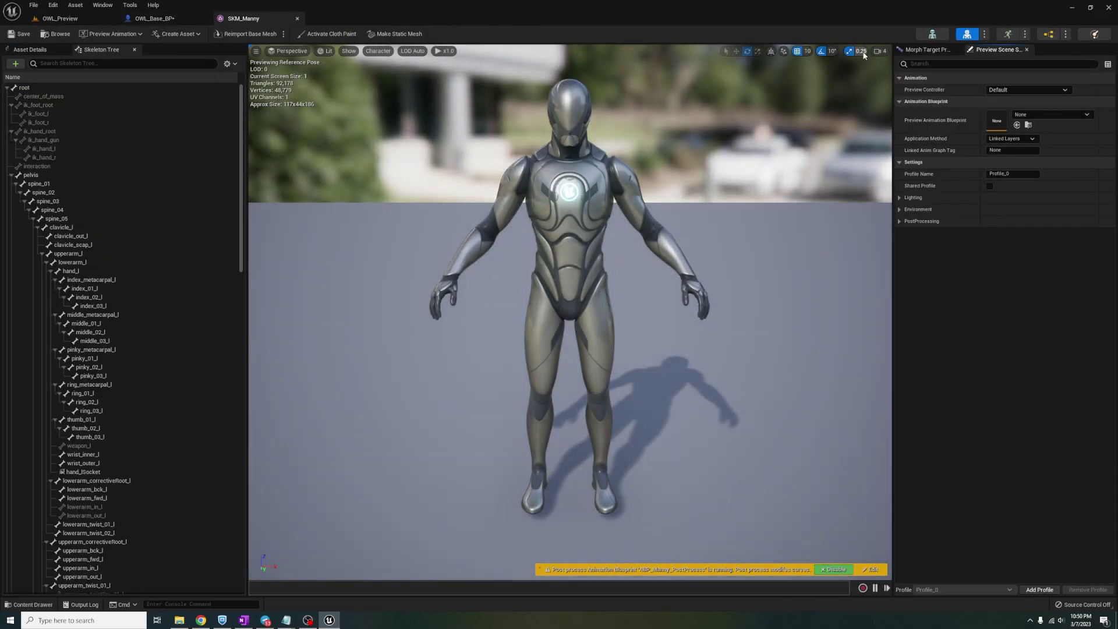
left_click(932, 34)
Step: Open the SK_Mannequin skeleton from FootstepSoundComponent's Demo/Characters/Mannequins/Meshes folder
left_click(60, 18)
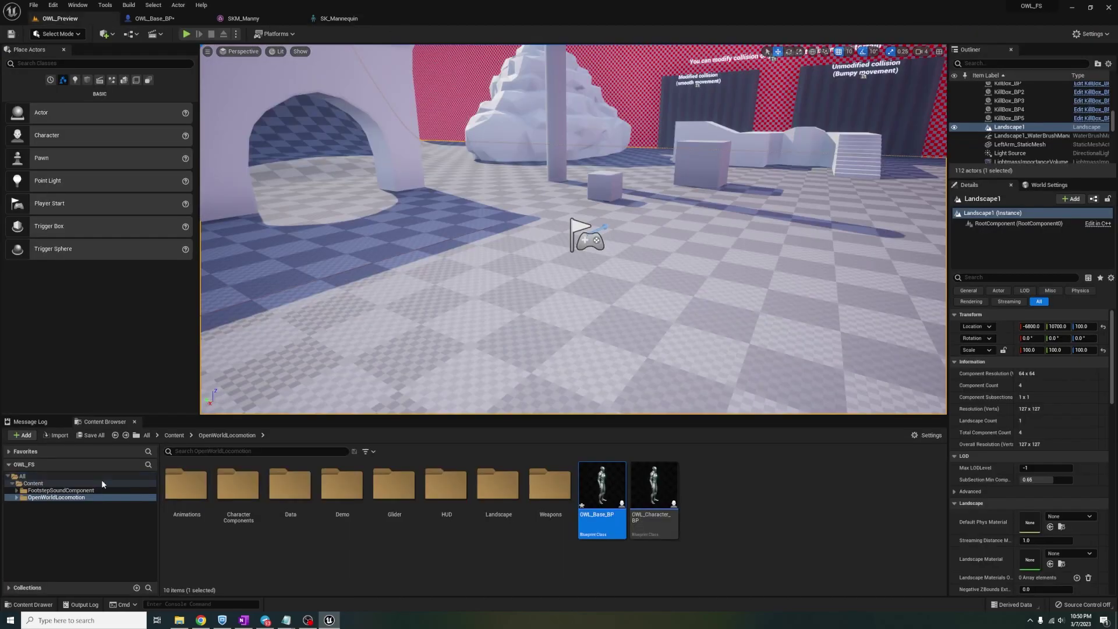
left_click(102, 491)
double_click(191, 502)
key("alt+Left")
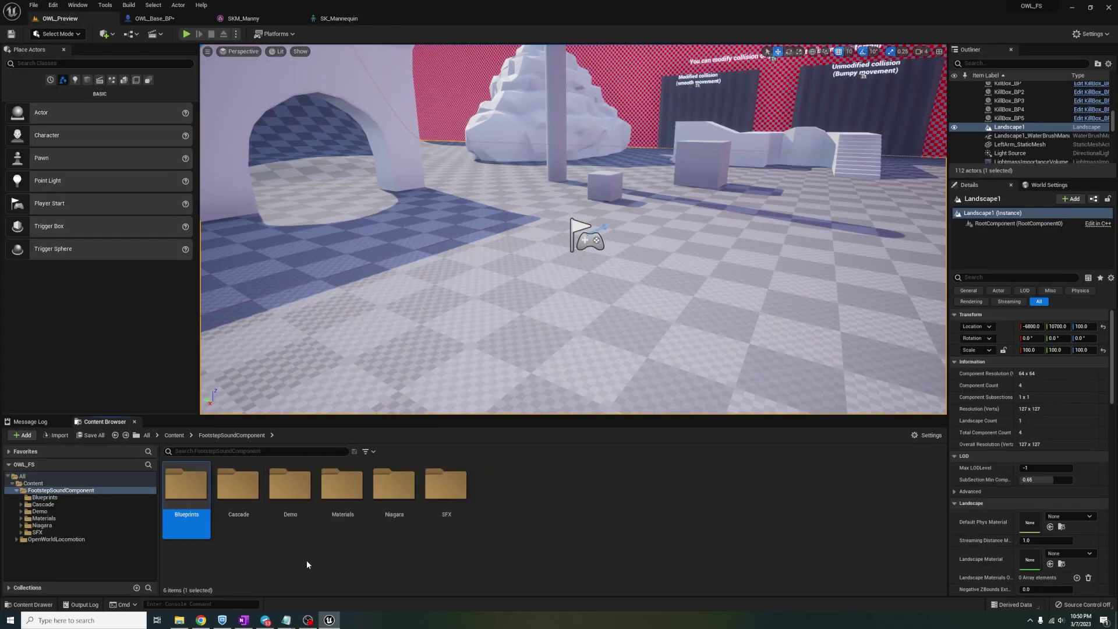
double_click(287, 508)
double_click(236, 526)
double_click(207, 526)
double_click(271, 526)
double_click(255, 488)
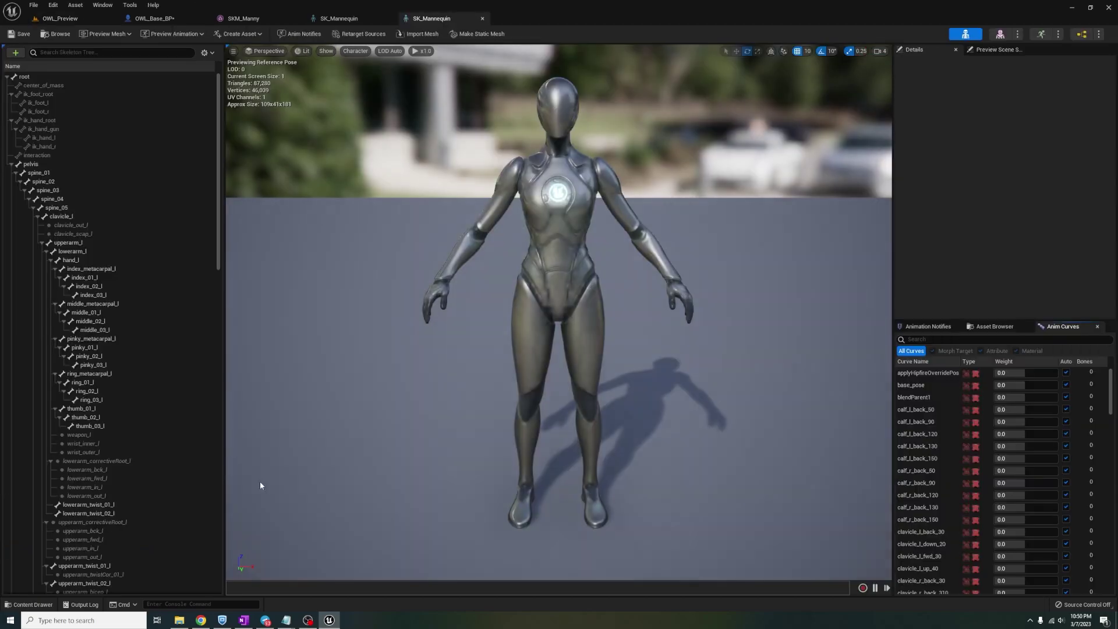
Step: Place the two SK_Mannequin skeleton editors side by side and widen their skeleton trees
left_click_drag(541, 89, 1116, 175)
left_click(117, 211)
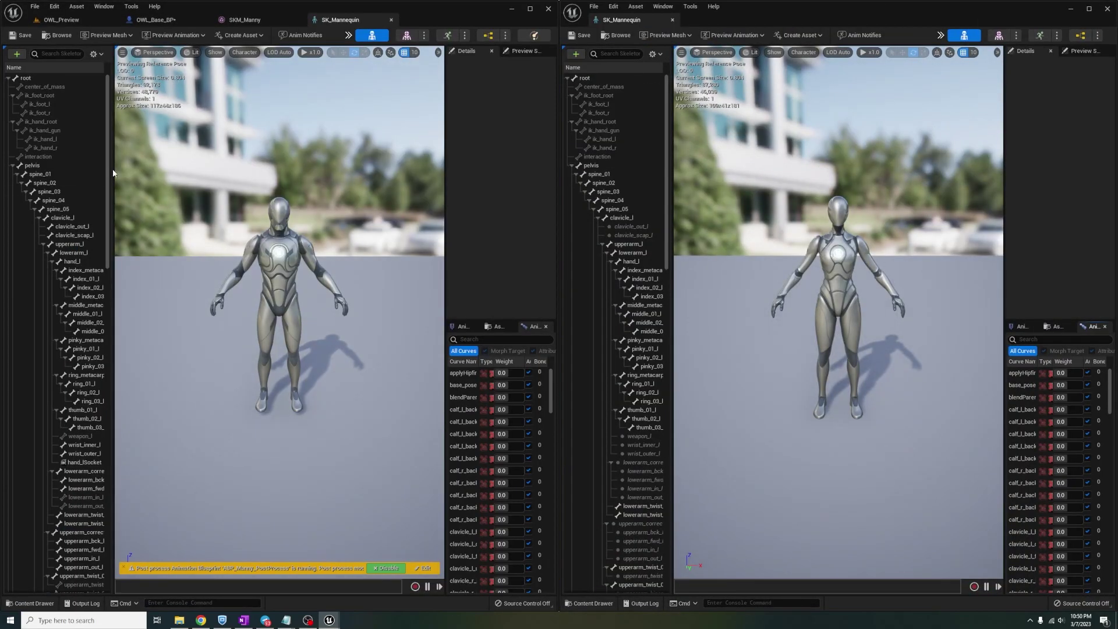
left_click_drag(114, 169, 197, 171)
left_click_drag(671, 176, 710, 172)
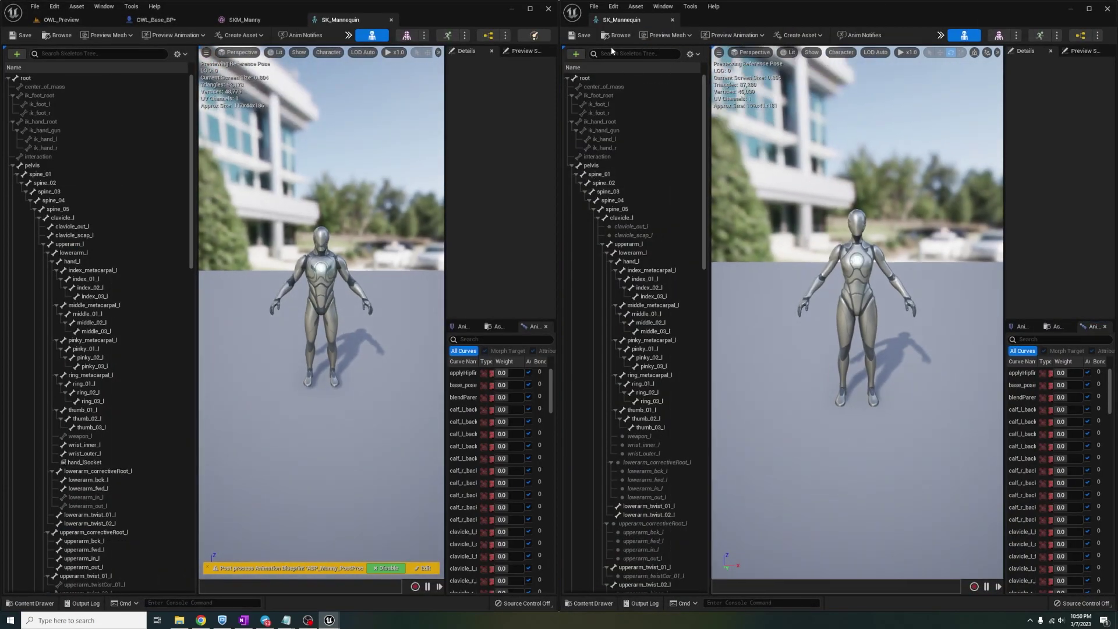
Step: Copy the footstep_l and footstep_r sockets from the footstep asset's SK_Mannequin skeleton
left_click(620, 157)
left_click(619, 200, "ctrl")
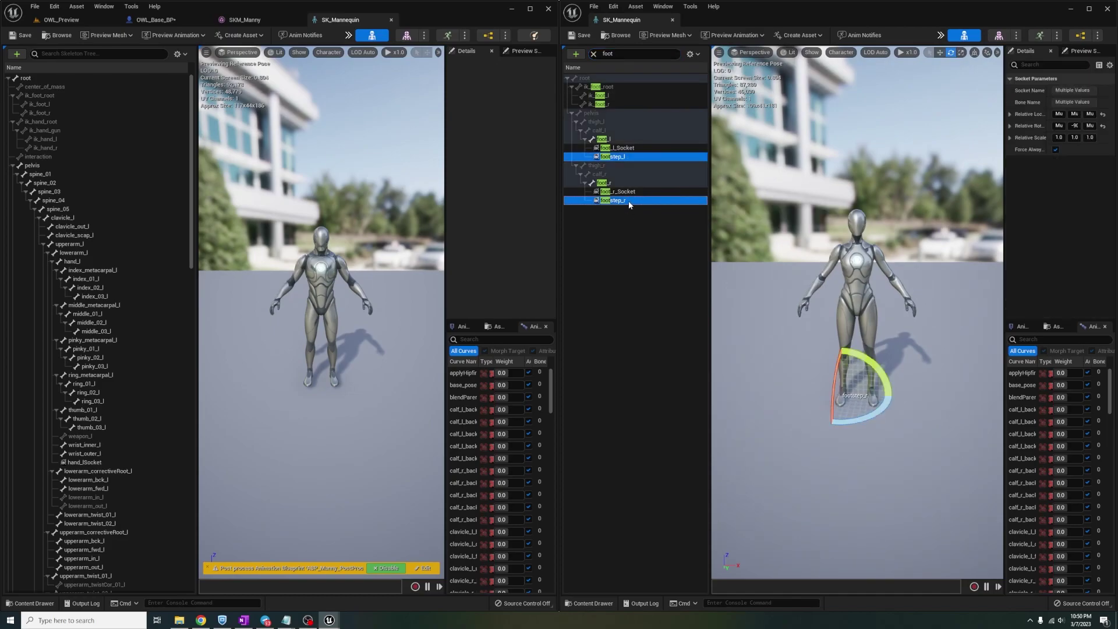
right_click(627, 201)
left_click(668, 269)
Step: Paste the copied sockets into the locomotion character's skeleton, filter its tree by foot, and select footstep_r and footstep_l
right_click(39, 79)
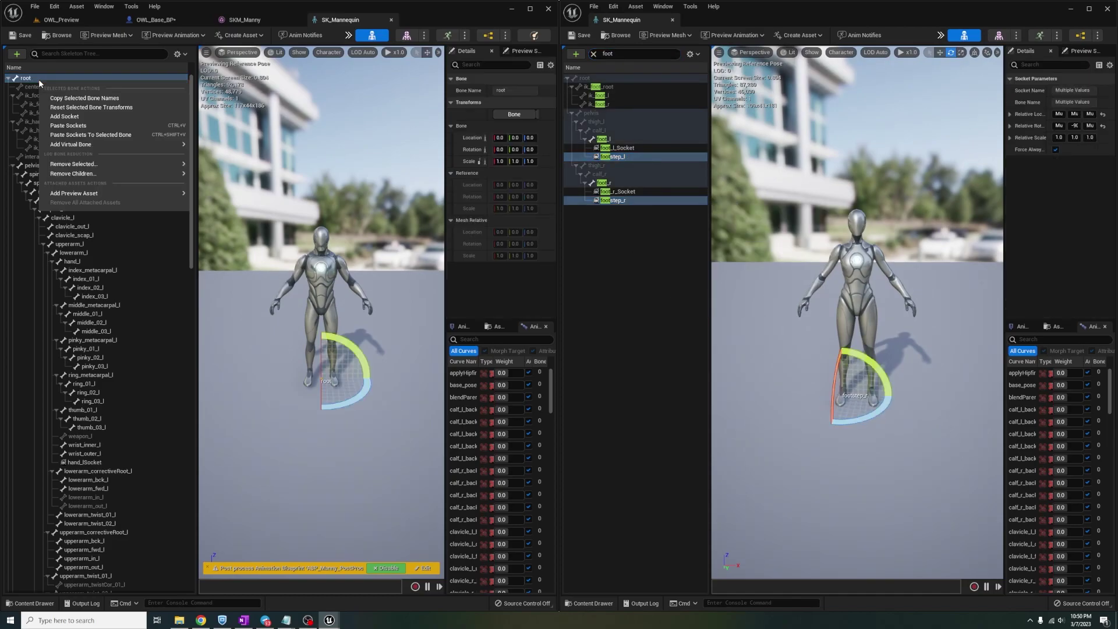
left_click(82, 127)
left_click(82, 54)
type("foot")
left_click(67, 200)
left_click(65, 158, "ctrl")
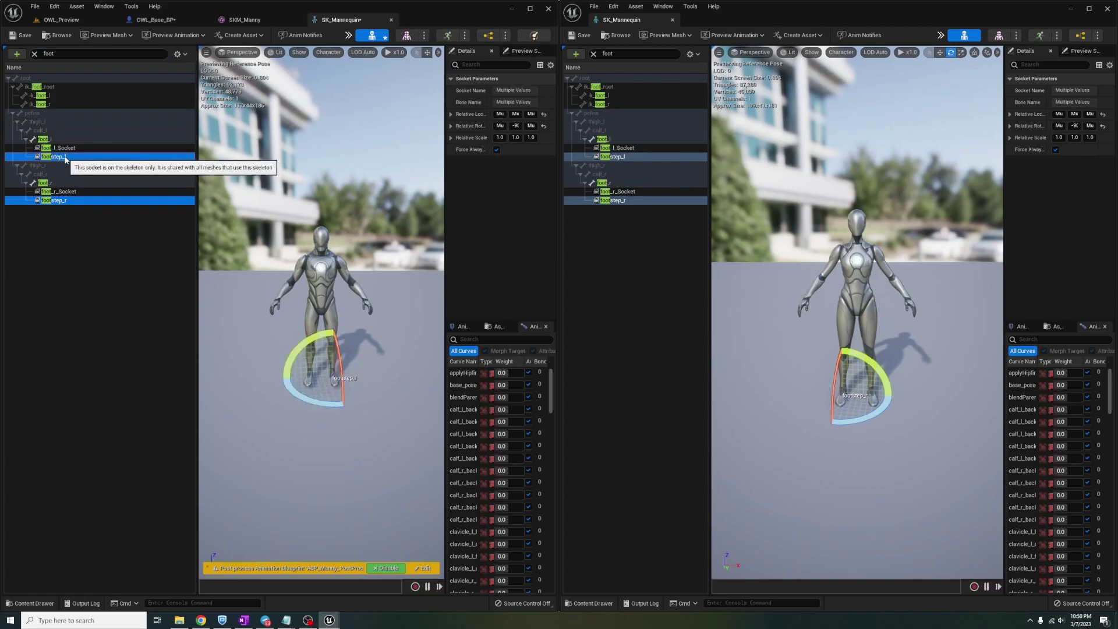
Step: Display the sockets in the preview viewport and examine the placement of footstep_r and footstep_l at the feet
left_click(325, 53)
mouse_move(343, 95)
left_click(407, 109)
left_click(41, 213)
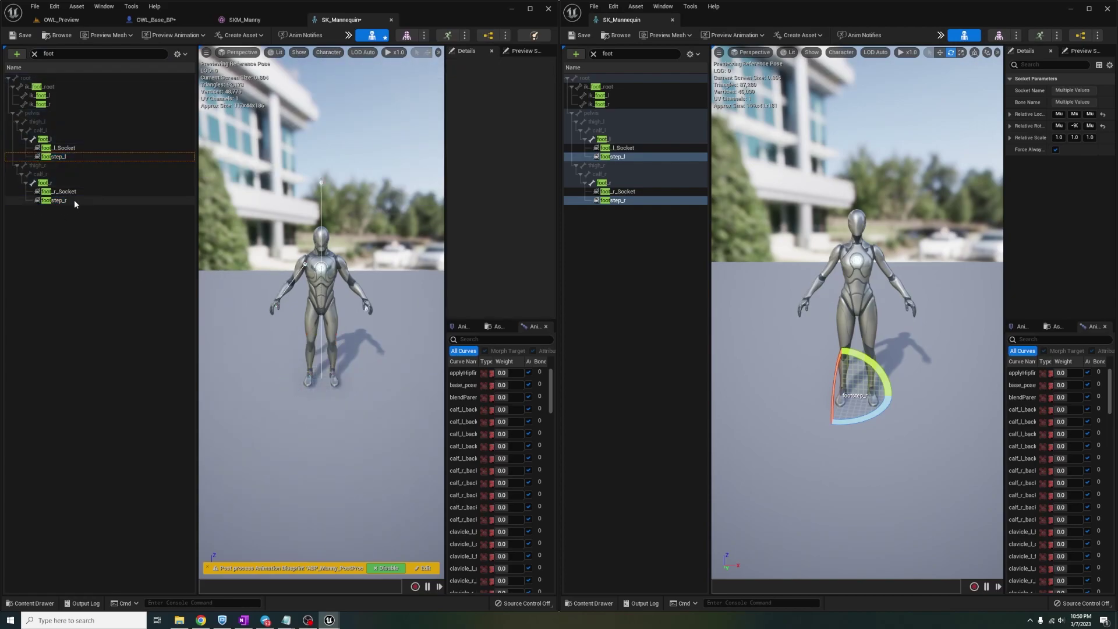
left_click(75, 204)
key("f")
right_click_drag(292, 291, 373, 292)
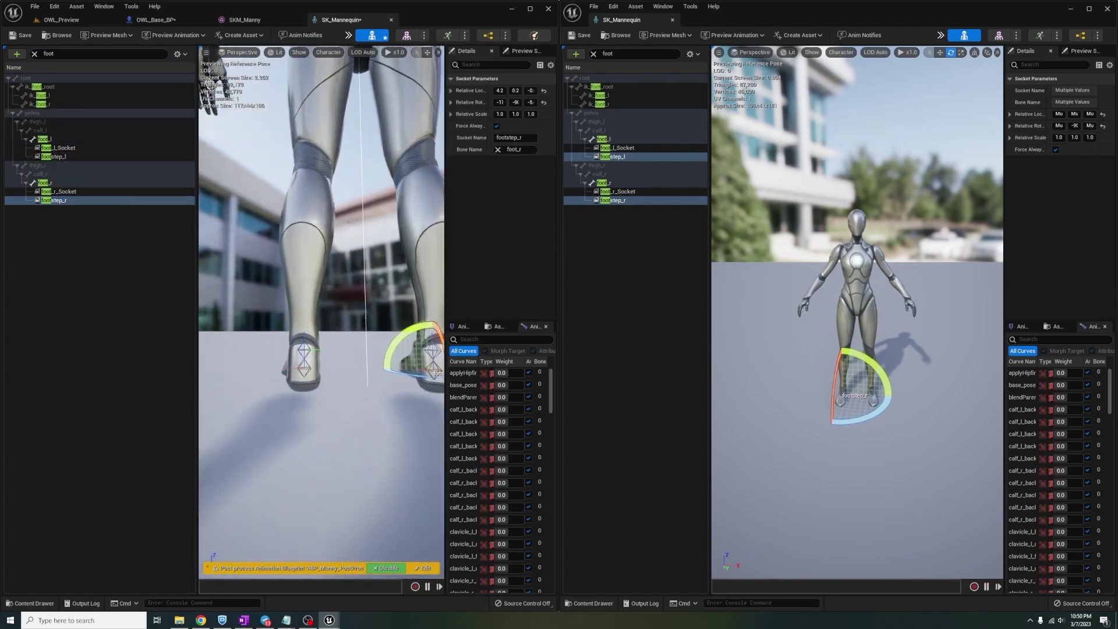
right_click_drag(291, 267, 335, 312)
left_click(60, 156)
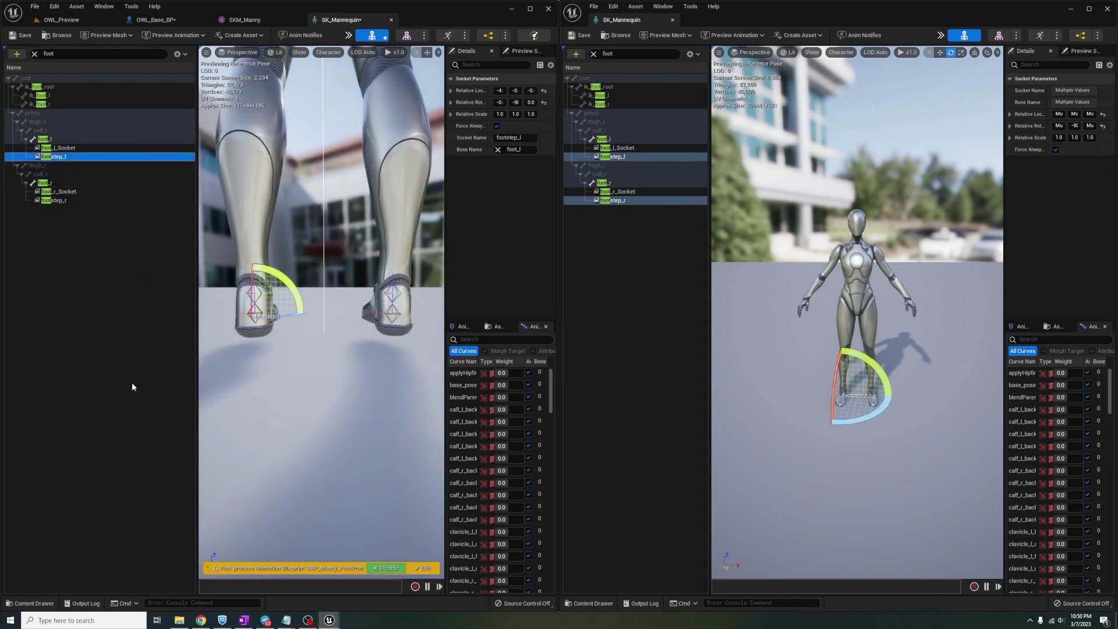
left_click(132, 385)
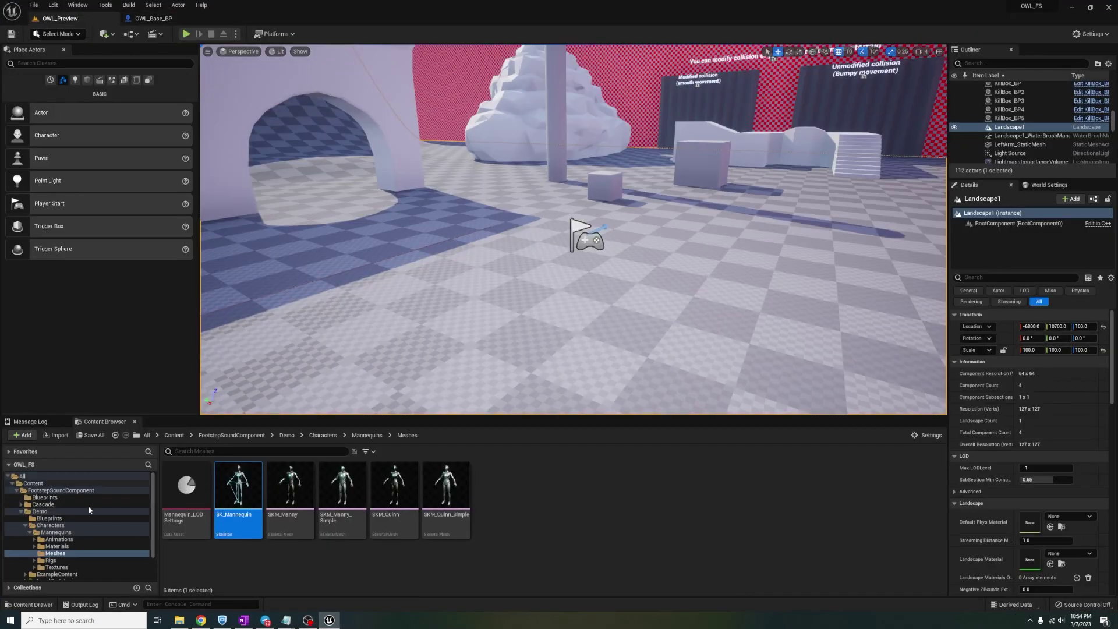
Step: Find walk_f in OpenWorldLocomotion's Animations/UE5_Skeleton folder and open the Walk_F_Anim animation
double_click(42, 492)
left_click(43, 497)
double_click(187, 491)
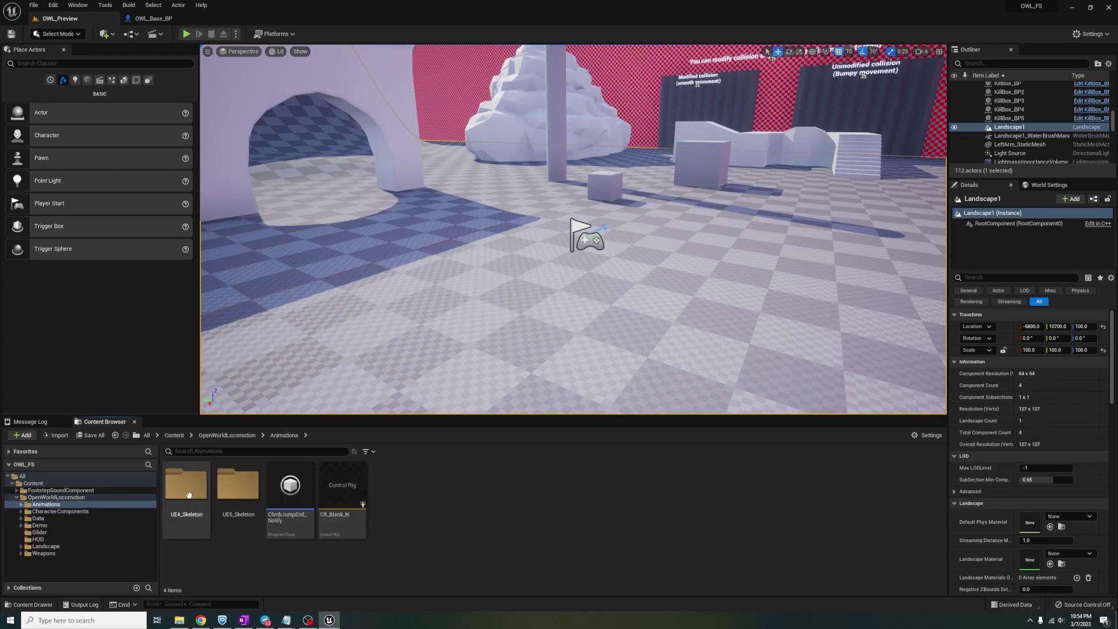
double_click(238, 490)
left_click(245, 453)
type("walk_f")
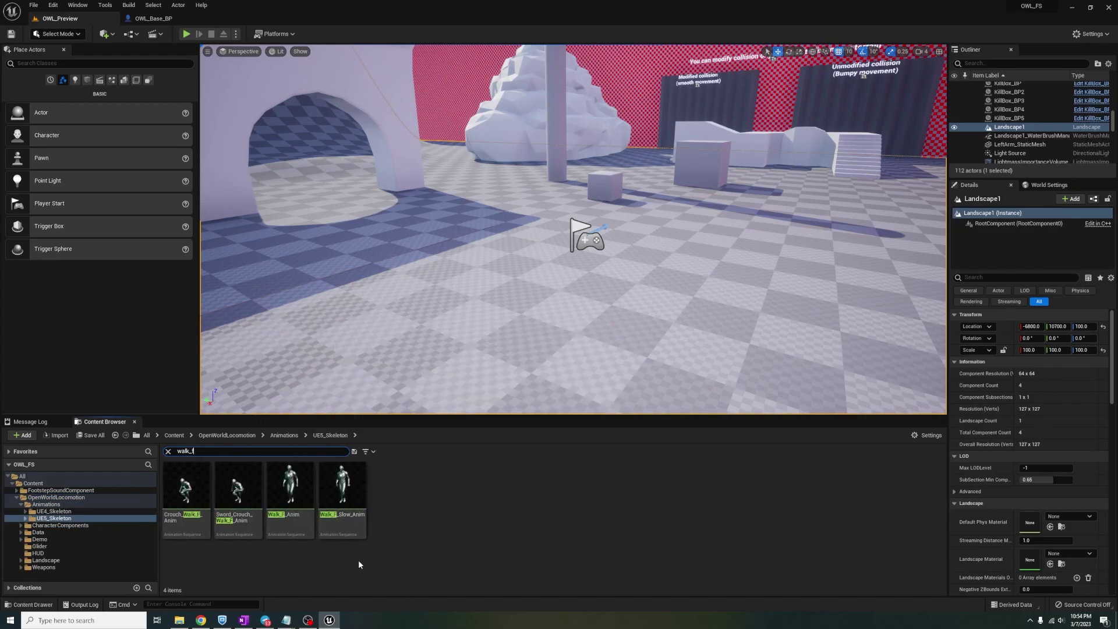
double_click(299, 495)
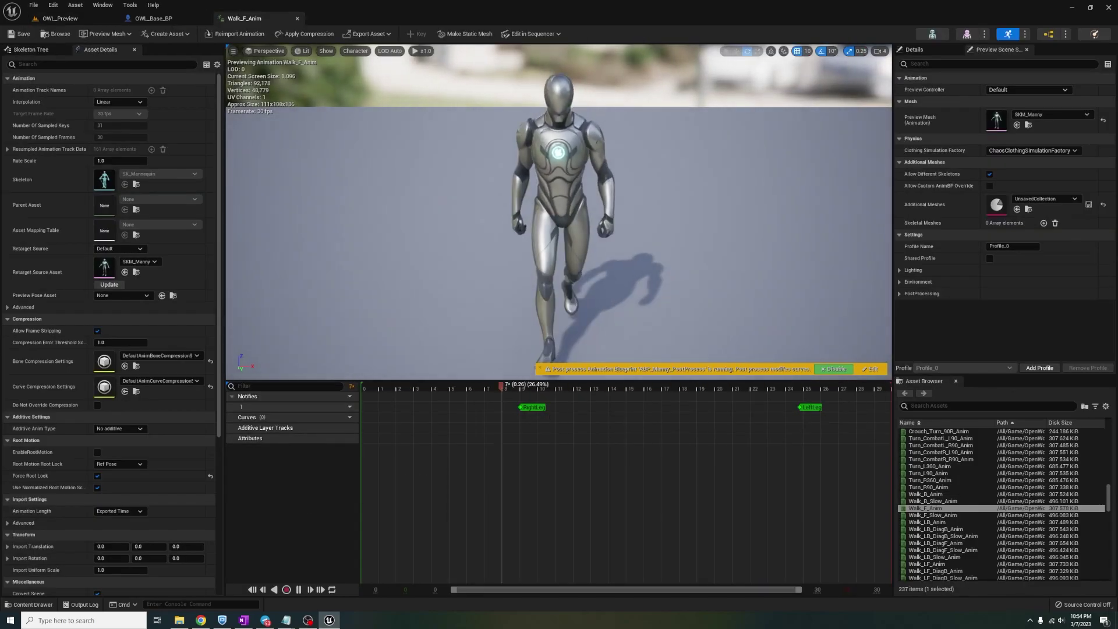
Step: Insert a notify track in Walk_F_Anim and add an AN_Footstep notify at frame 9, aligned with the right-leg notify
left_click(349, 396)
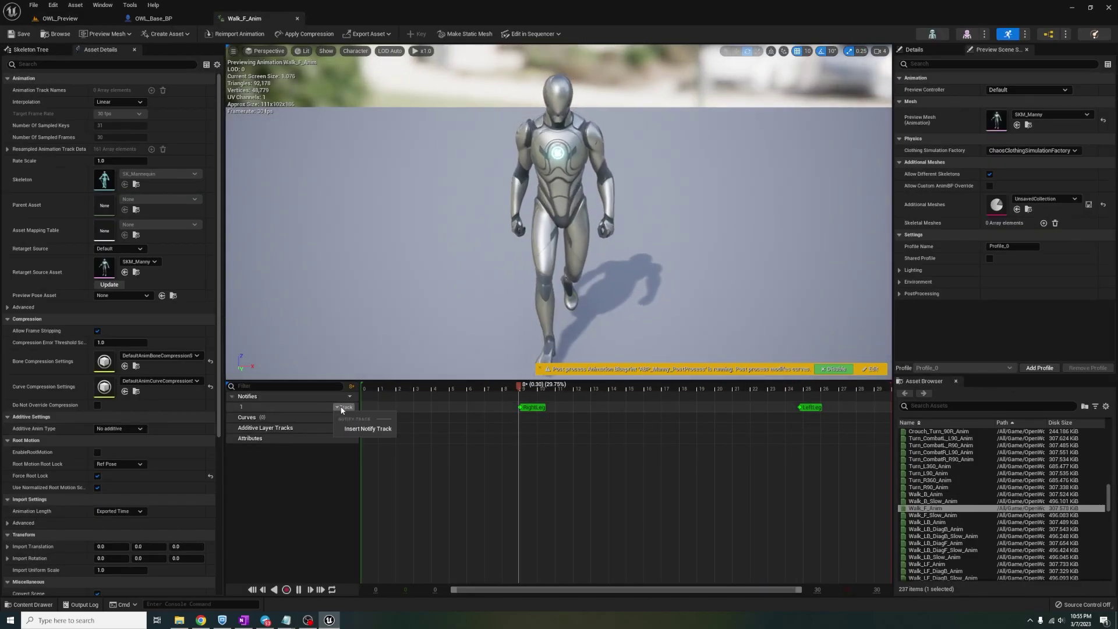
left_click(375, 427)
left_click_drag(425, 388, 520, 390)
right_click(519, 415)
mouse_move(572, 429)
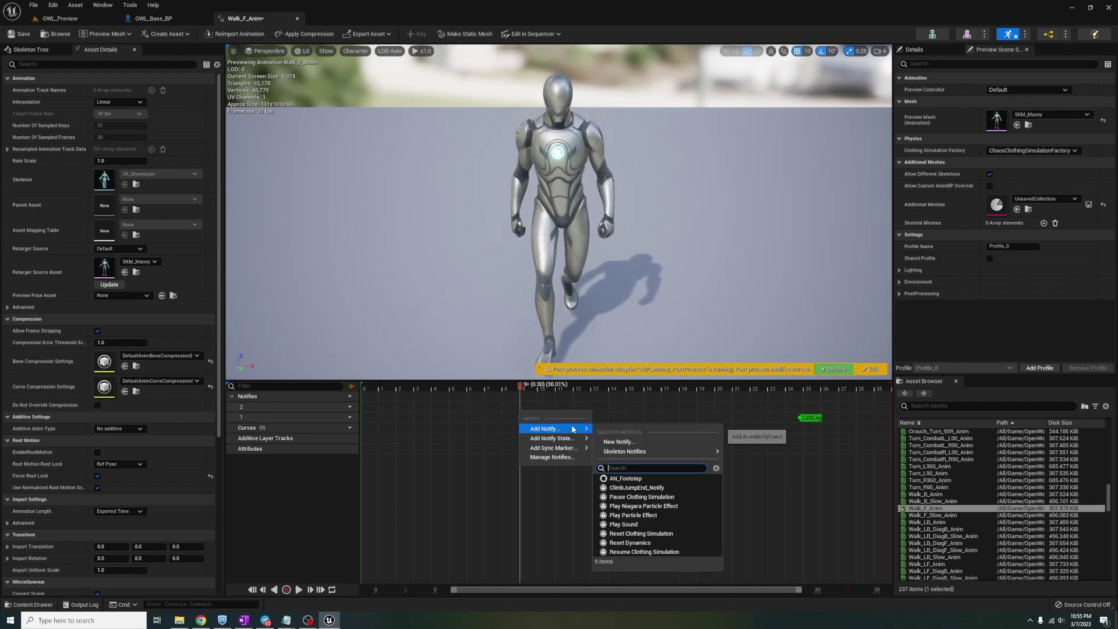
left_click(626, 479)
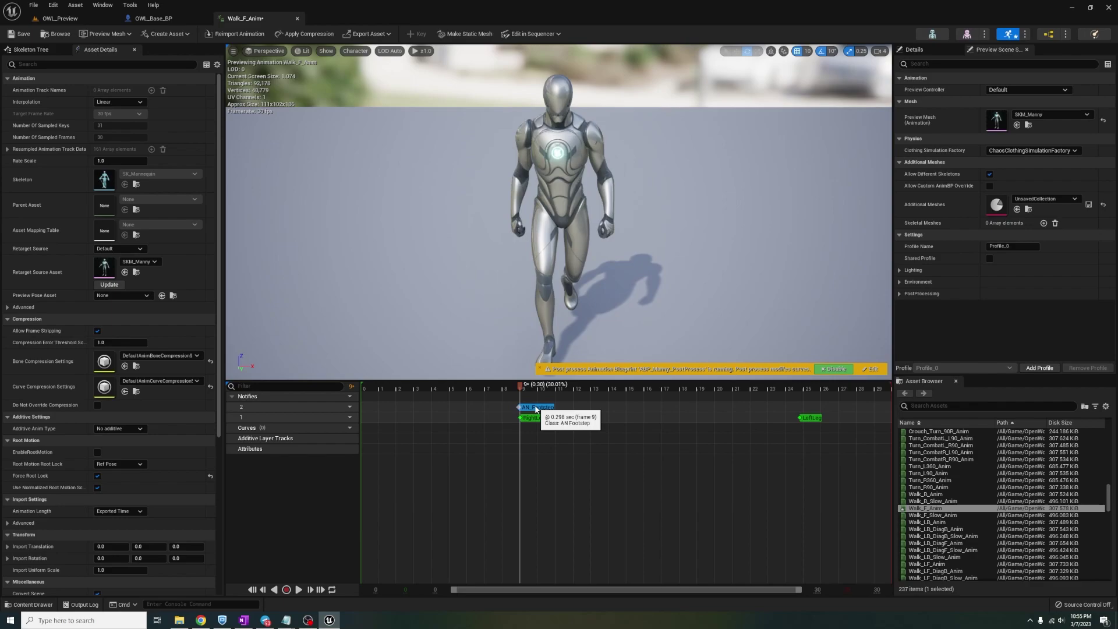
left_click_drag(521, 387, 716, 386)
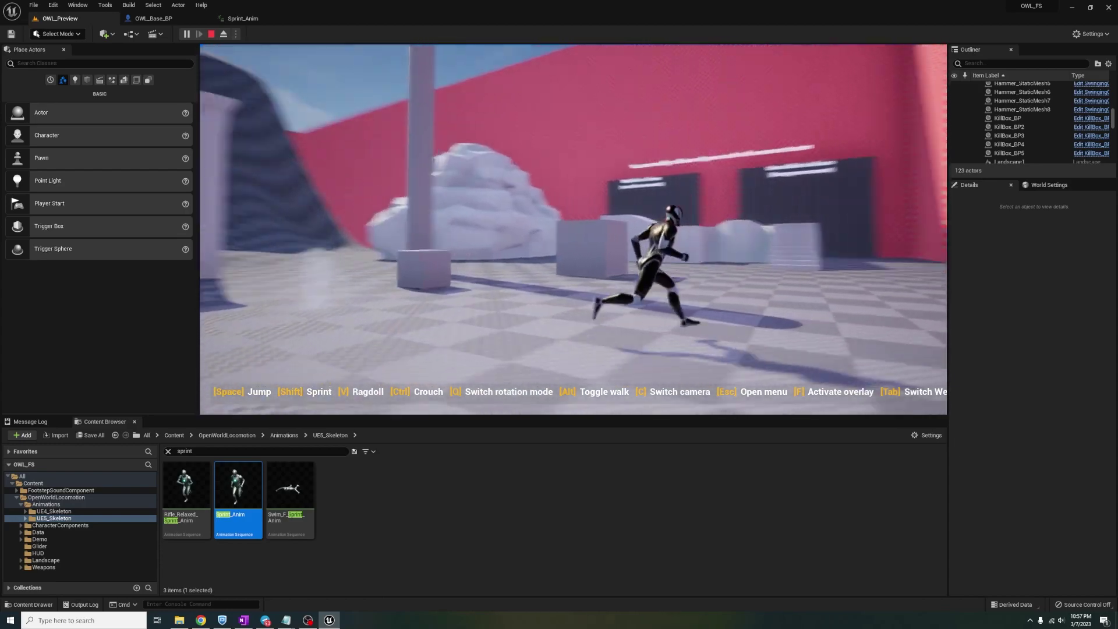
Step: Run the character back and forth in the level preview to test the footstep effects
key("a")
key("d")
key("a")
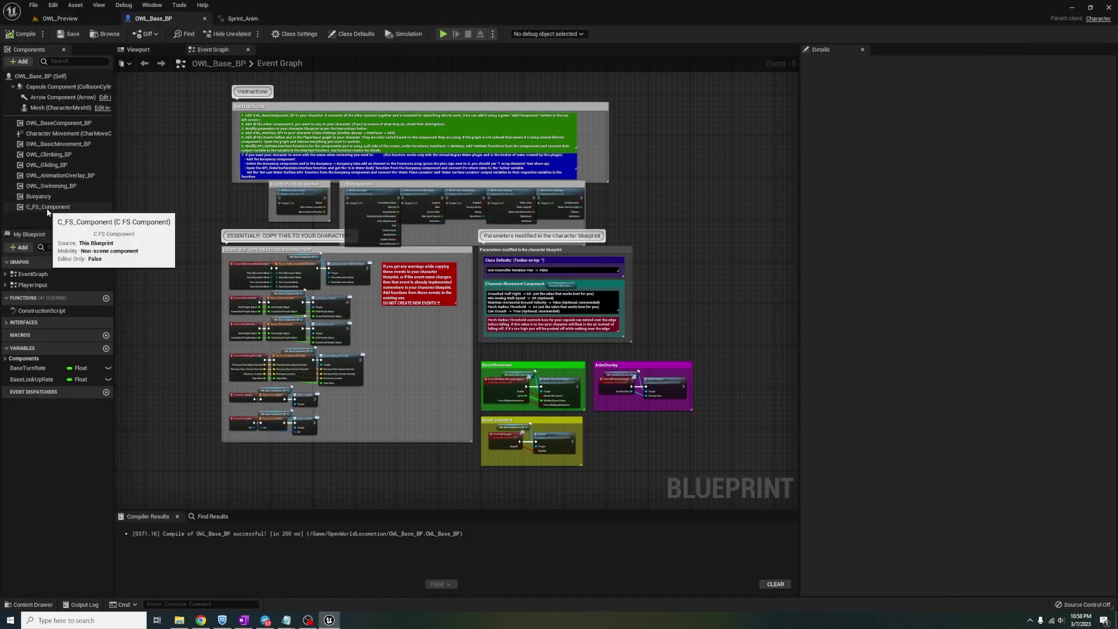
Step: Add a fourth element named sprint to the Run array of C_FS_Component in OWL_Base_BP
left_click(48, 207)
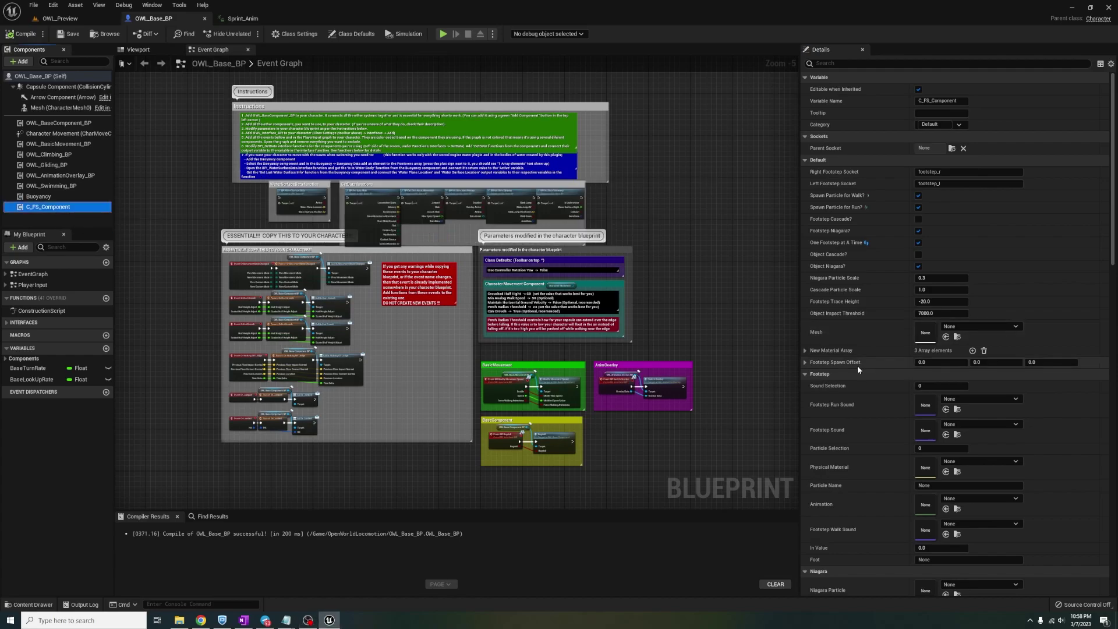
left_click(844, 374)
left_click(840, 386)
left_click(830, 397)
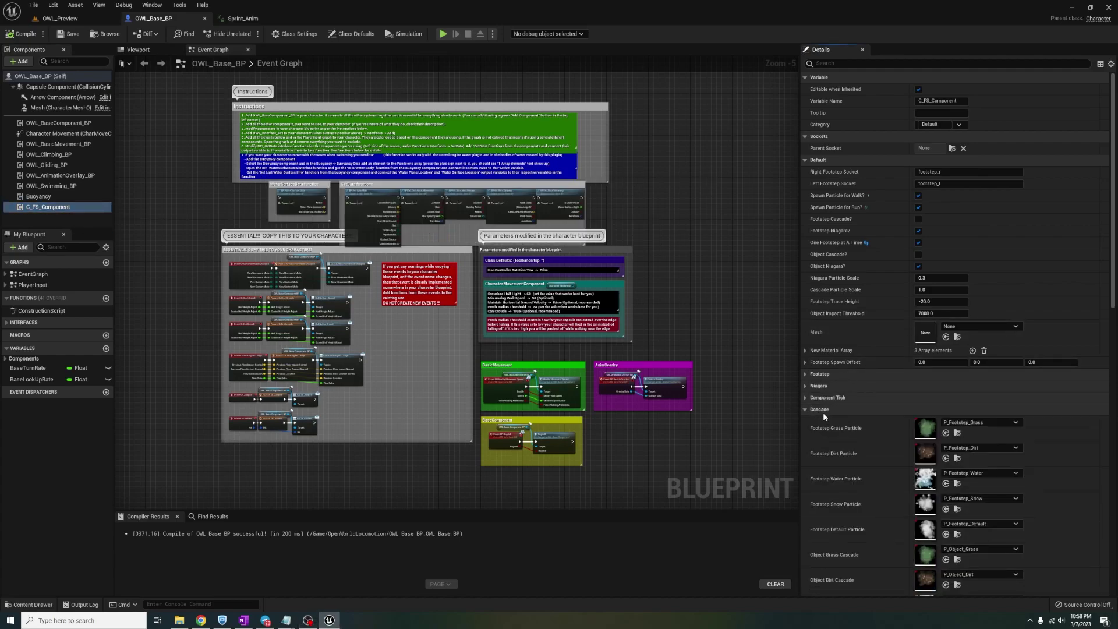
left_click(823, 411)
left_click(829, 419)
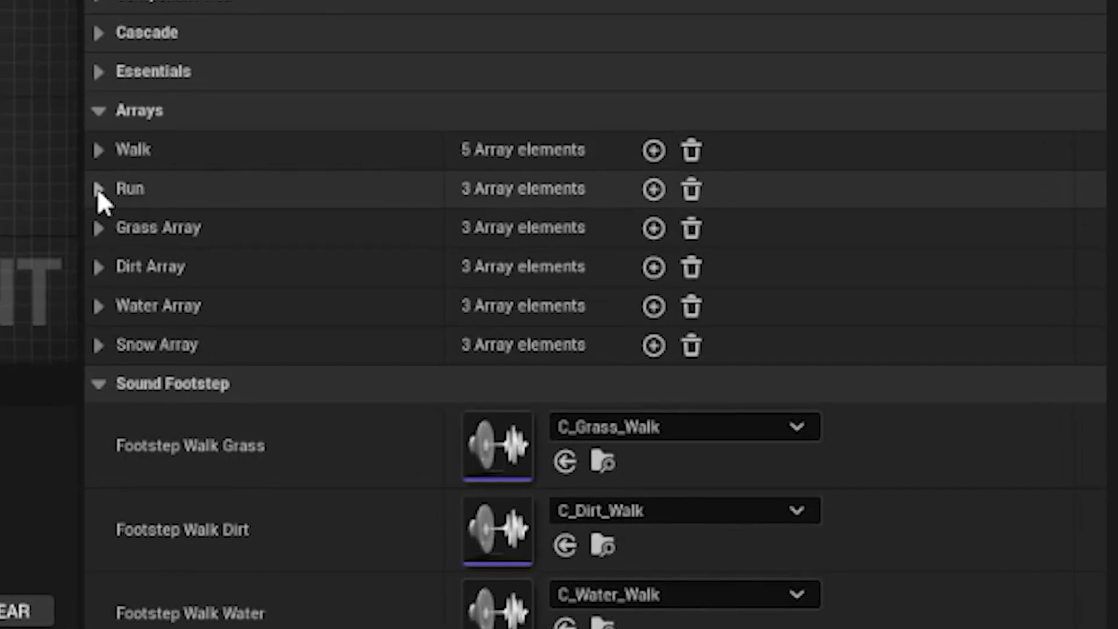
left_click(805, 457)
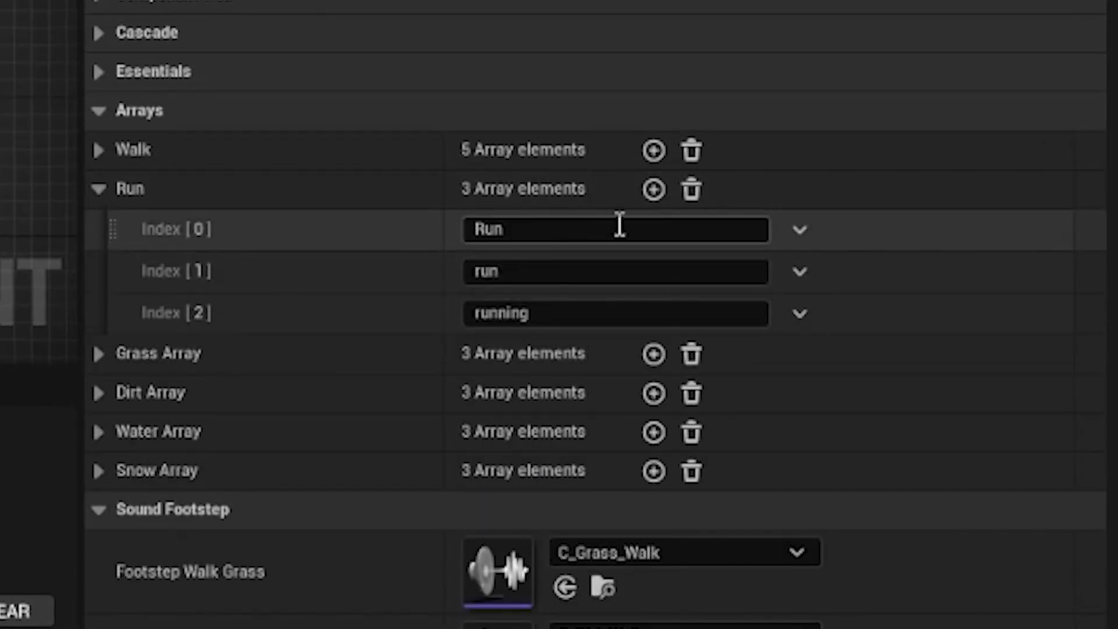
left_click(657, 188)
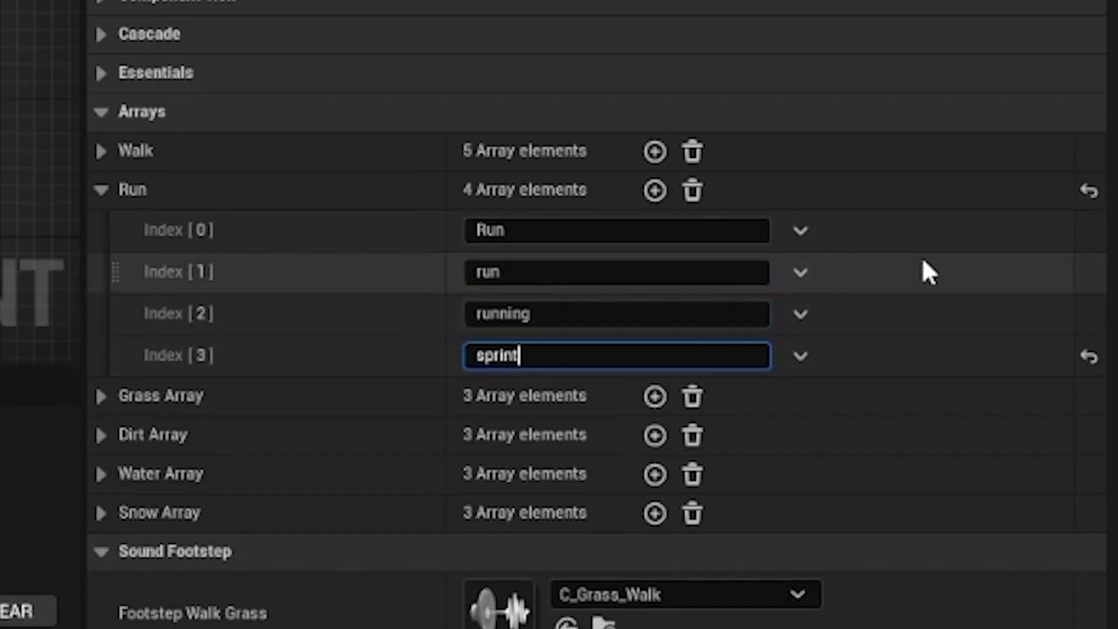
left_click(922, 261)
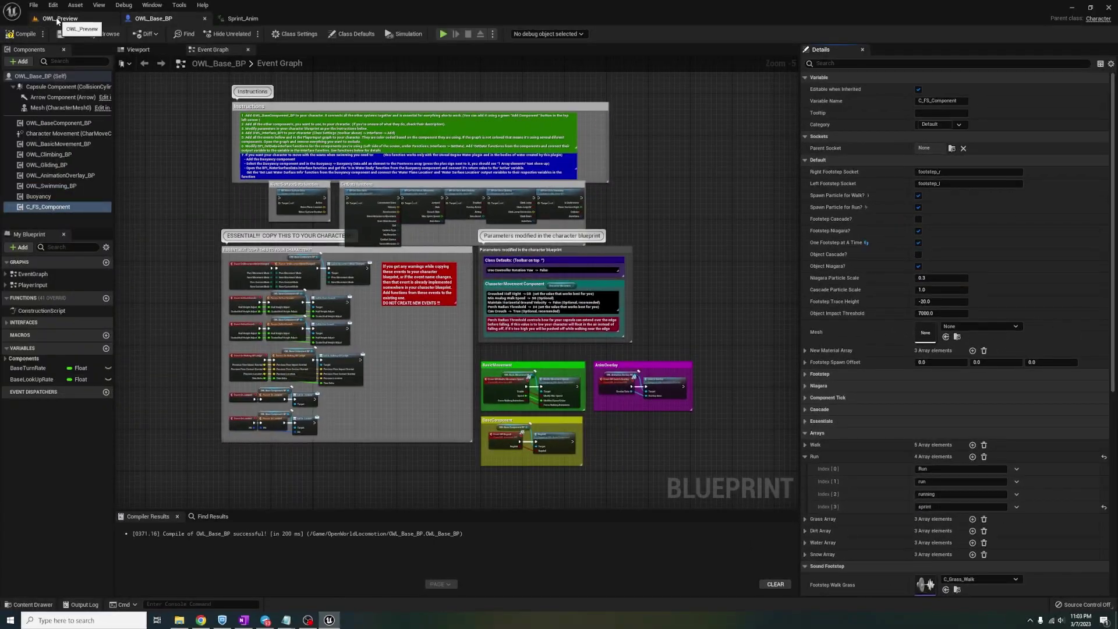
Step: Play the OWL_Preview level and sprint the character around to test the footstep effects
left_click(58, 18)
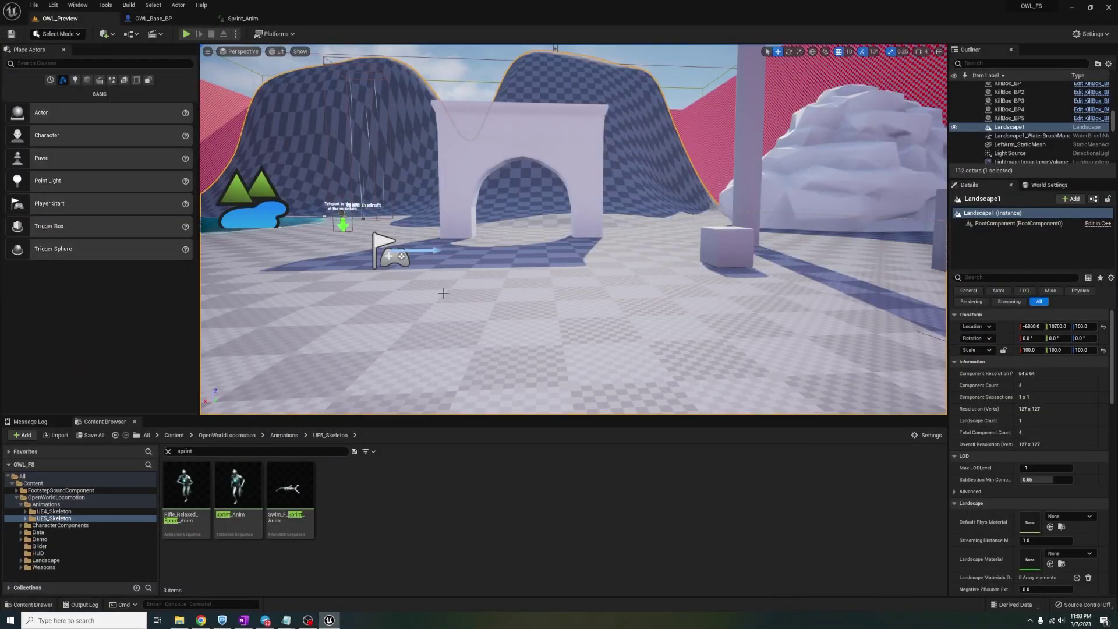
key("alt+p")
key("w")
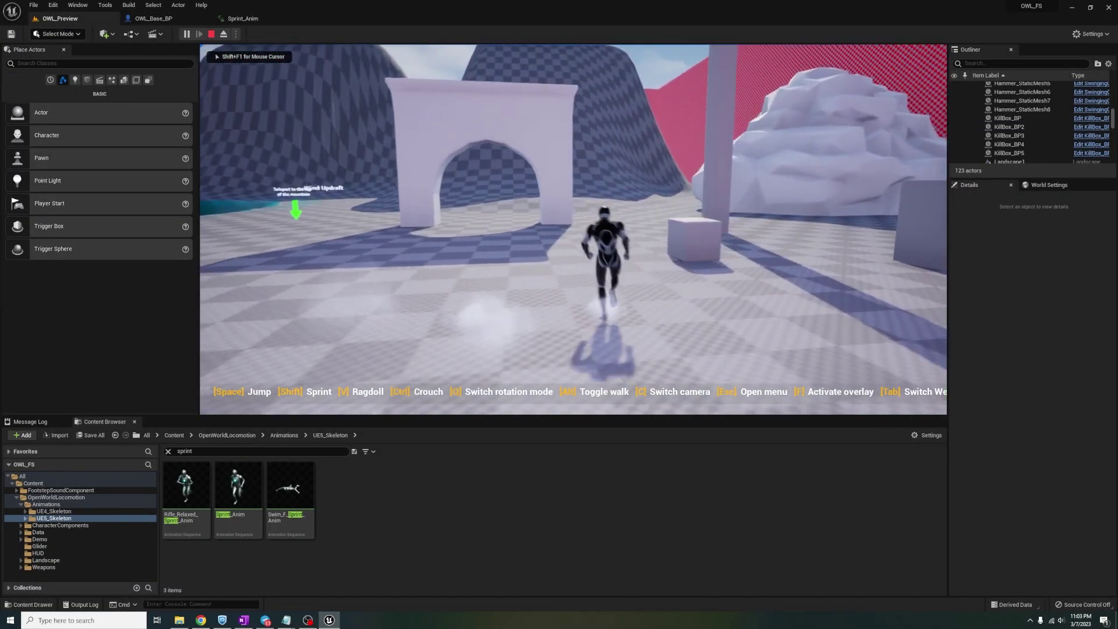
key("d")
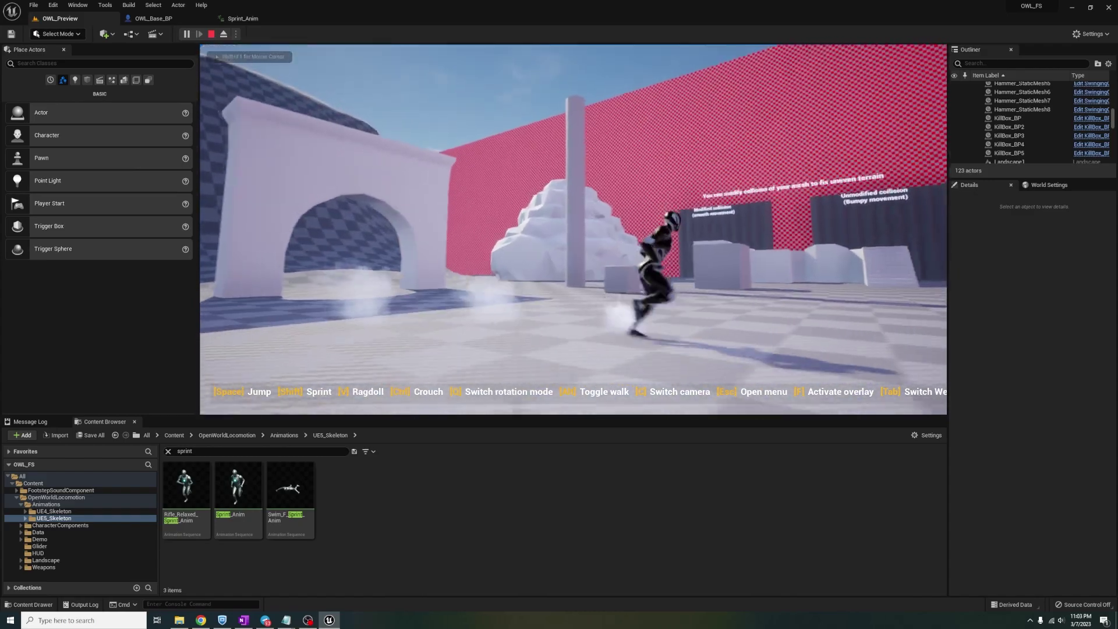
key("w")
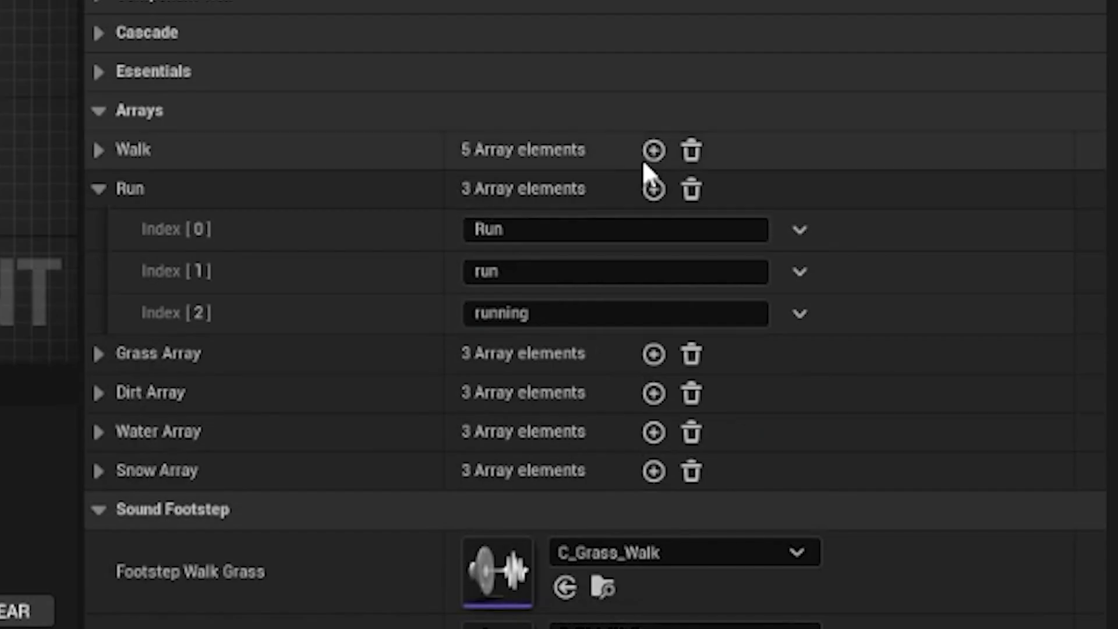
Step: Add a sixth element named sprint to the Walk array of C_FS_Component
left_click(654, 150)
left_click(538, 399)
type("sprint")
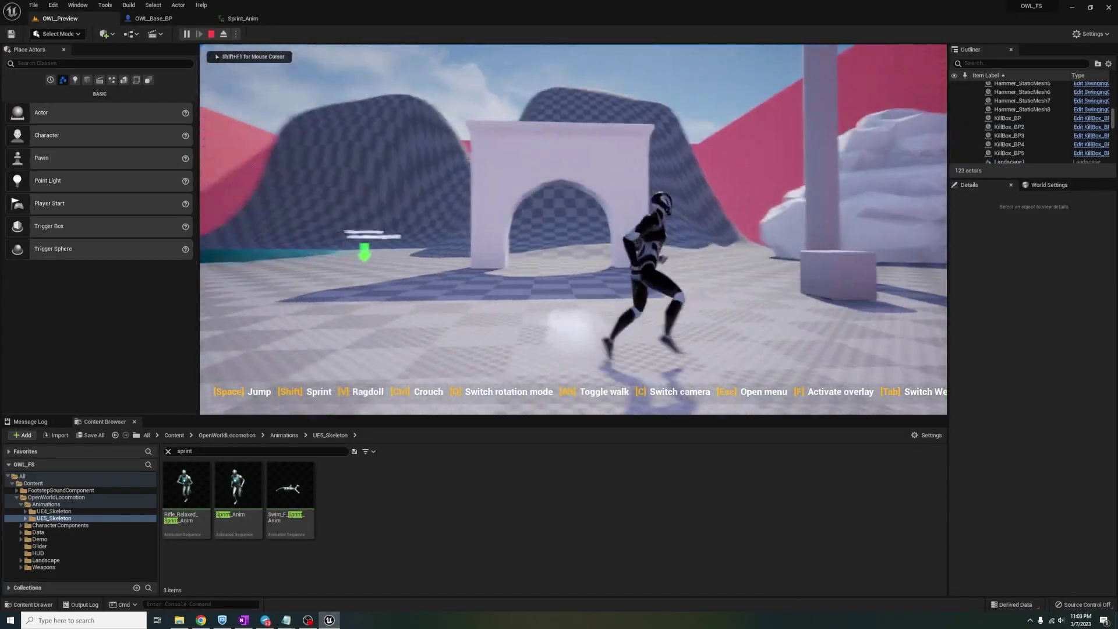
Step: Move the character from side to side in the level preview to check the sprint footsteps using the Walk array
key("d")
key("a")
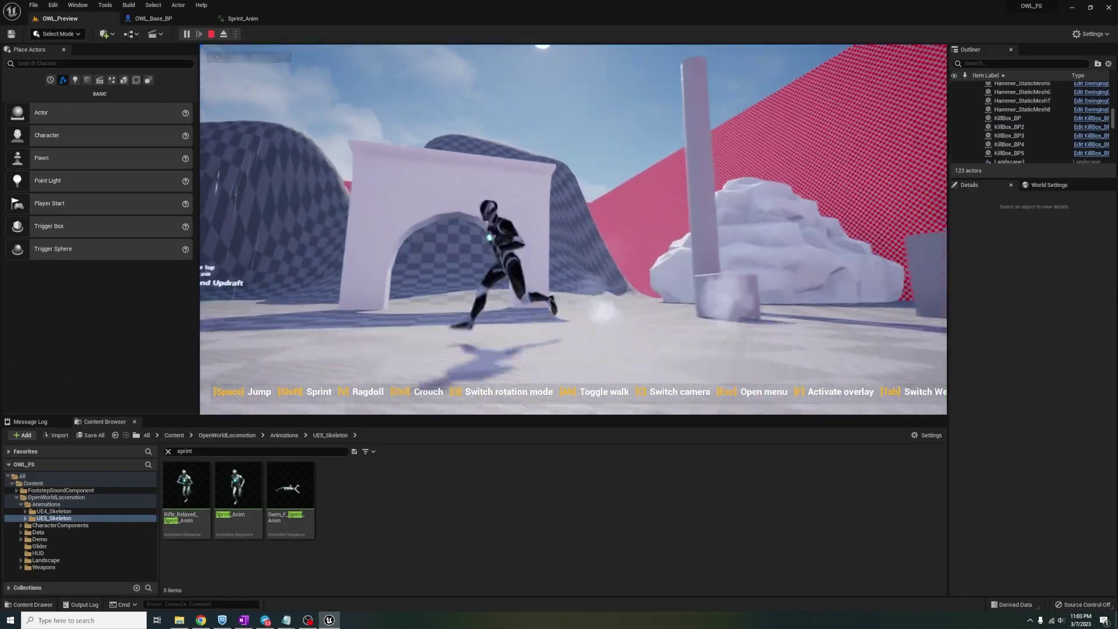
key("d")
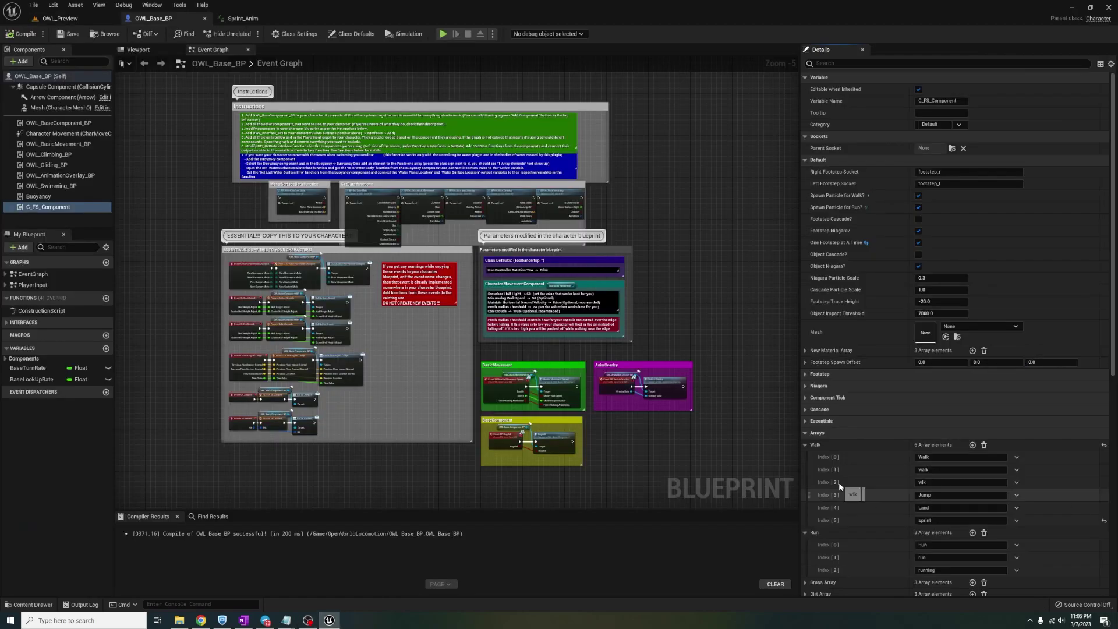
Step: Undo the addition of the sprint element to the Walk array
key("ctrl+z")
key("ctrl+z")
key("ctrl+z")
key("ctrl+z")
scroll(851, 485, "down", 2)
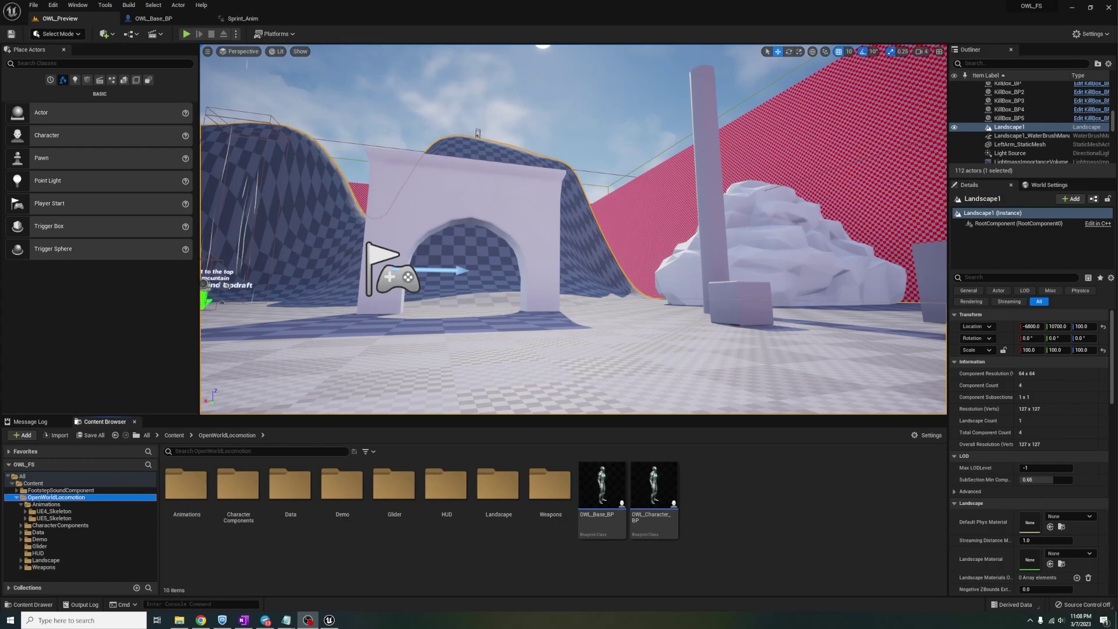
Step: Play the level, mantle the character onto the blocks to check for footstep effects, and stop the preview
left_click(186, 34)
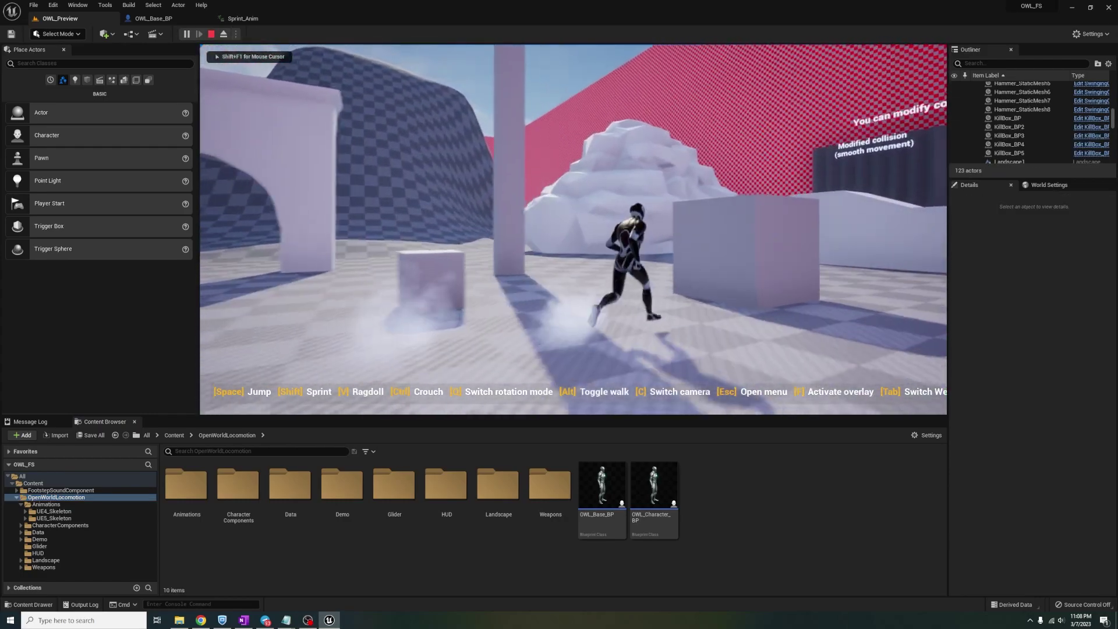
key("w")
key("s")
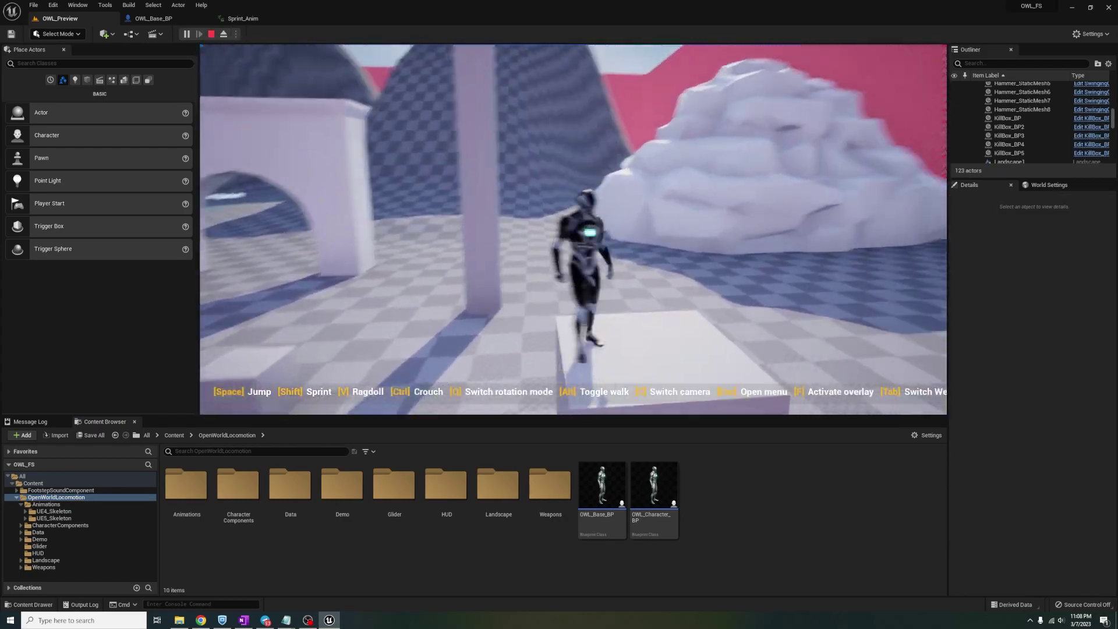
key("w")
key("space")
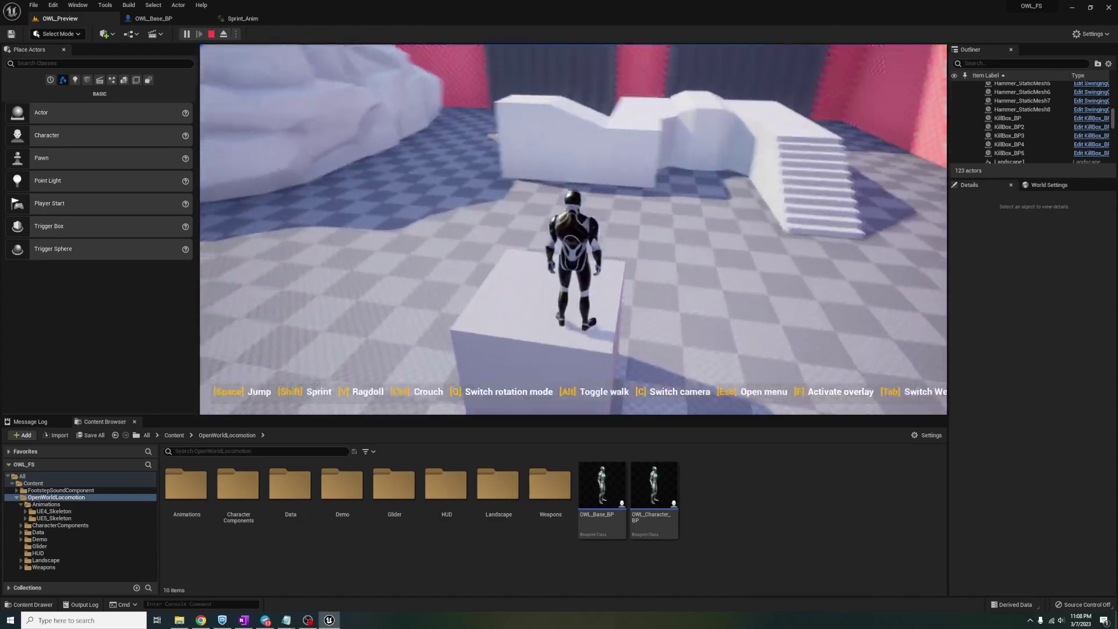
key("s")
key("space")
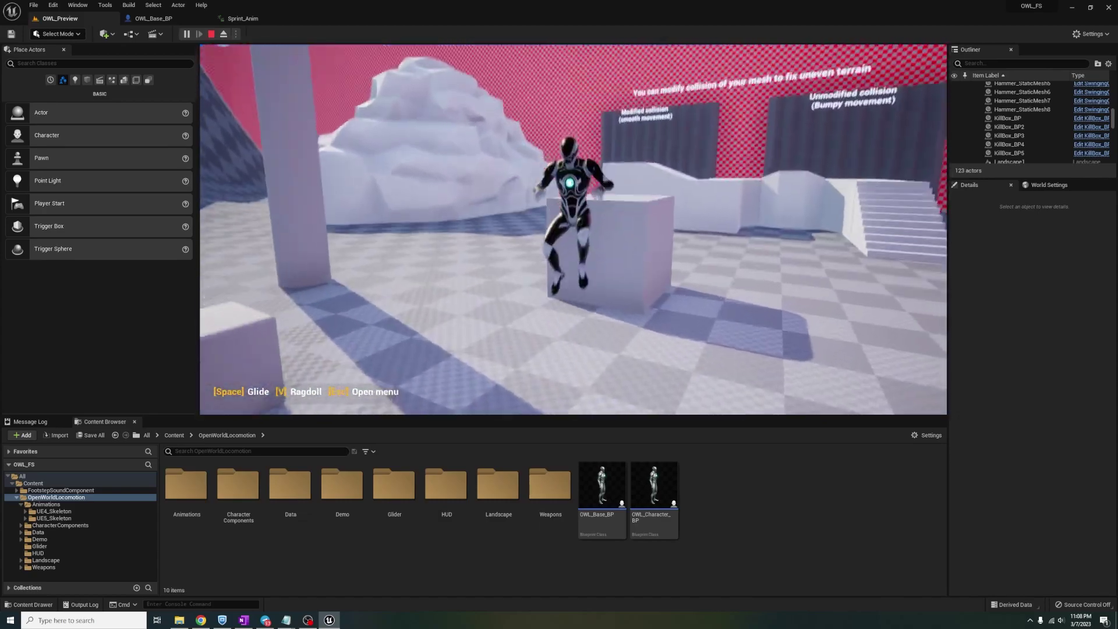
key("Escape")
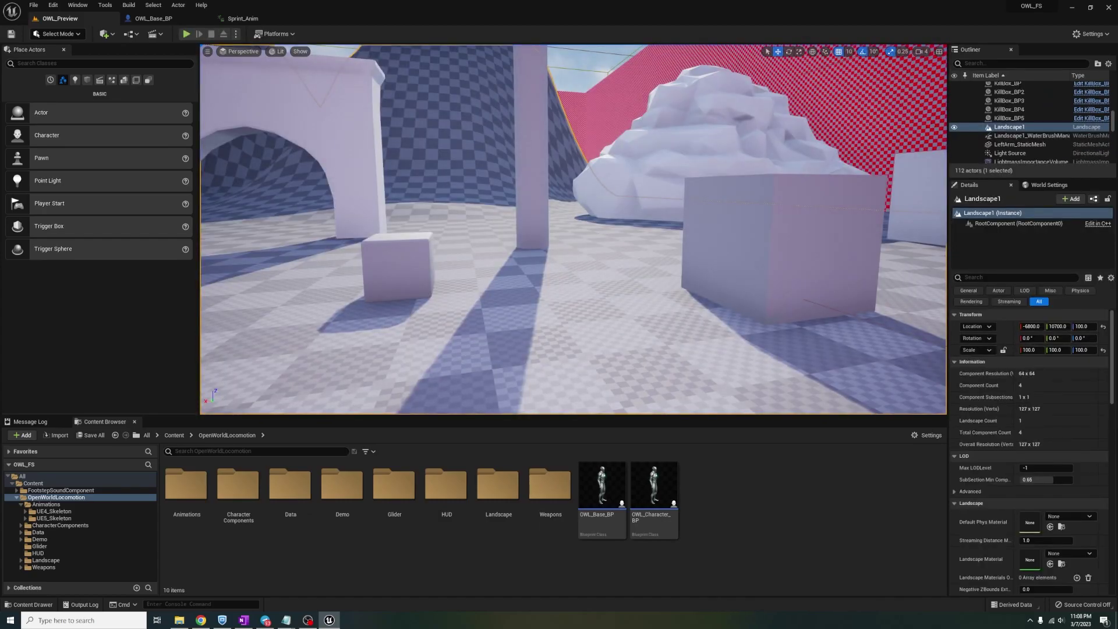
Step: Search the UE5_Skeleton folder for mant, locate Mantle_High1_Anim in its Mantle folder and open it
left_click(53, 518)
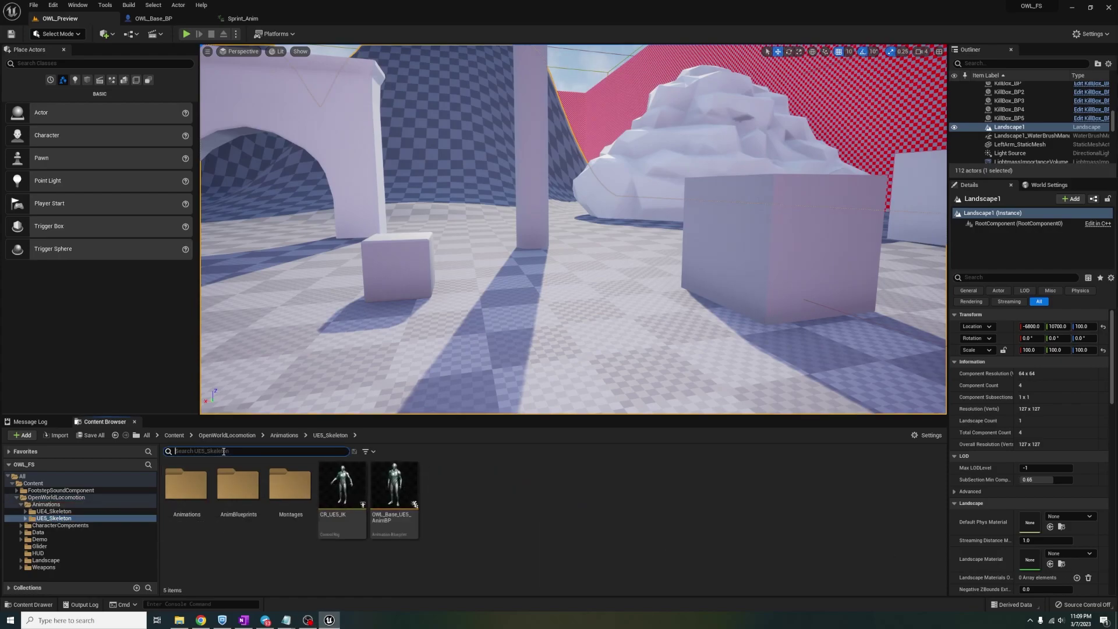
type("mant")
left_click(181, 523)
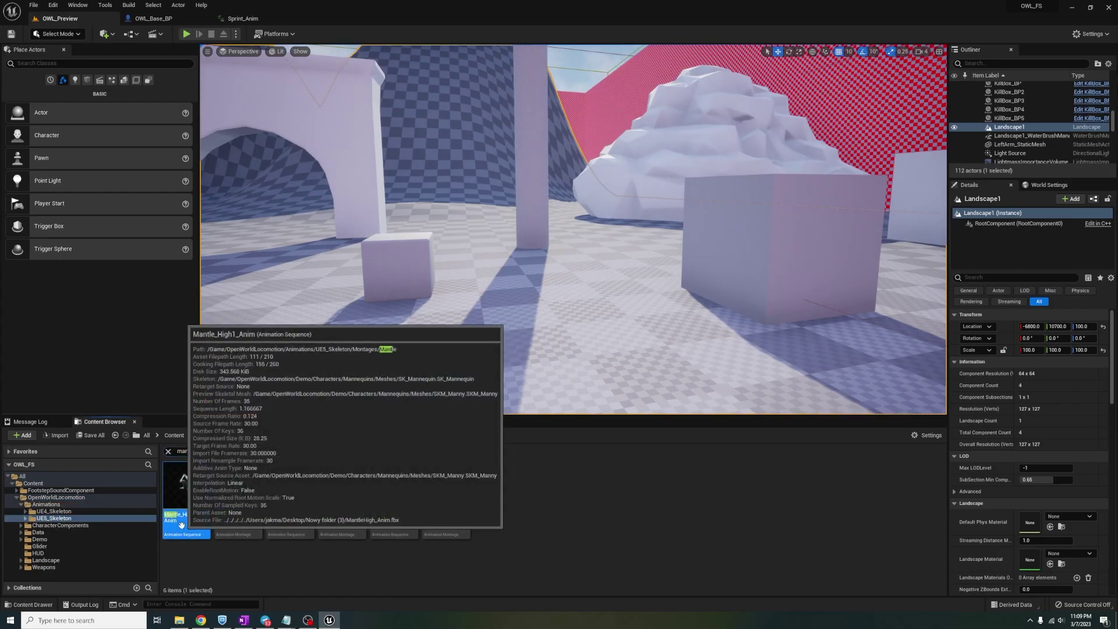
key("ctrl+b")
double_click(187, 493)
Step: Insert a notify track in Mantle_High1_Anim and add an AN_Footstep notify for each foot landing
left_click(345, 396)
left_click(374, 416)
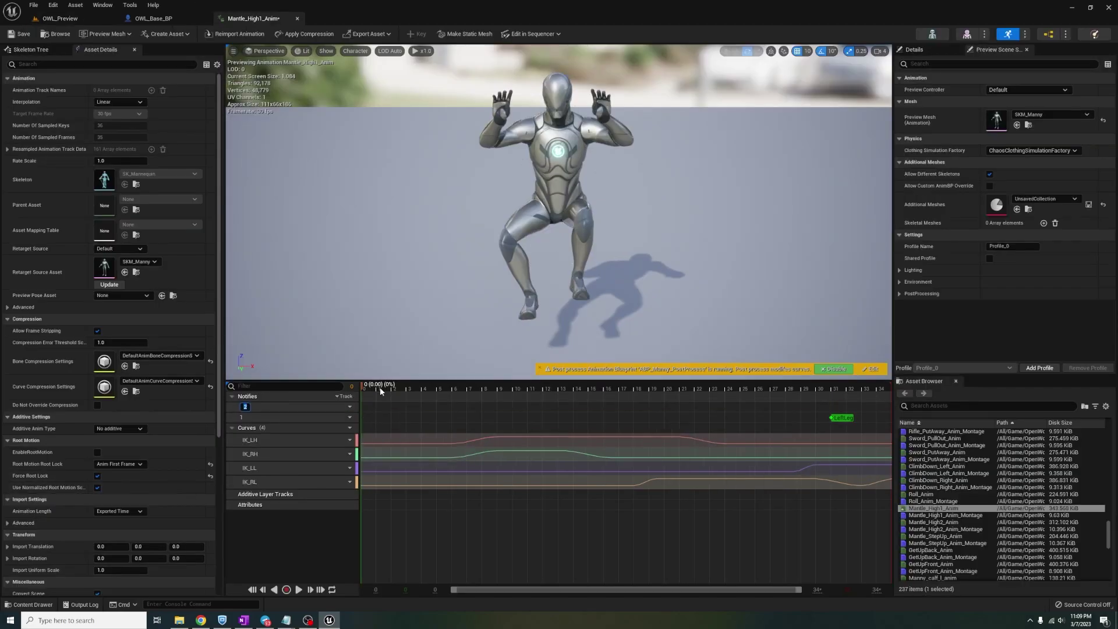
right_click(728, 407)
left_click_drag(640, 402, 848, 389)
mouse_move(760, 427)
left_click(838, 475)
right_click(847, 408)
left_click(958, 474)
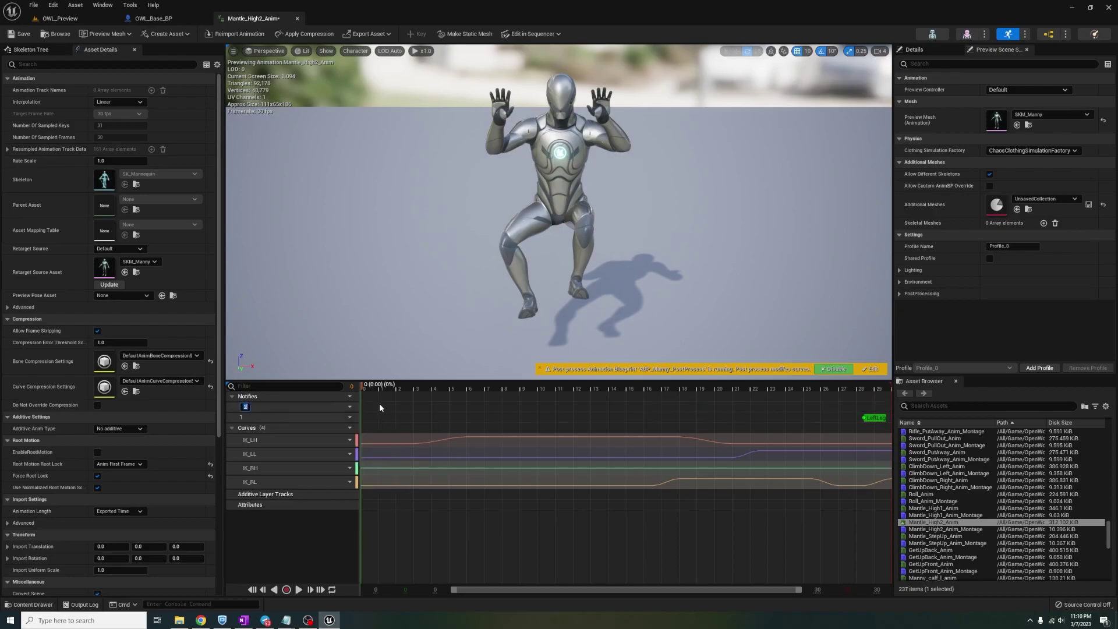
Step: Add AN_Footstep notifies to Mantle_High2_Anim's second notify track at about frames 19 and 24
left_click_drag(373, 389, 800, 388)
right_click(696, 407)
left_click(807, 475)
right_click(699, 407)
left_click(714, 467)
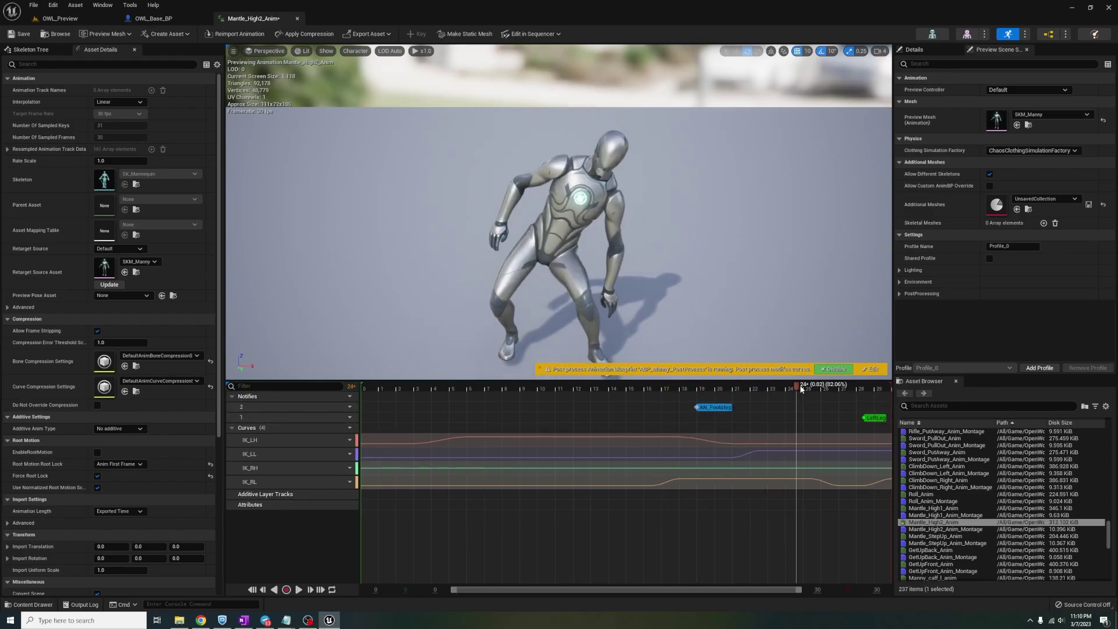
right_click(800, 407)
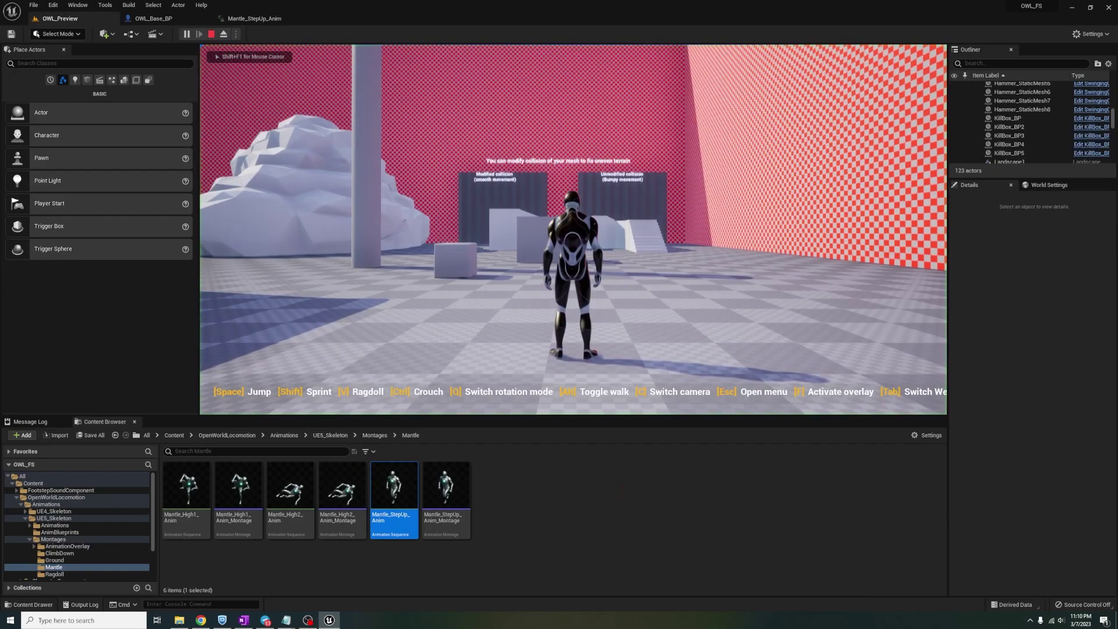
Step: Mantle the character onto a block in the level preview to test the new mantle notifies, and stop playing
key("w")
key("space")
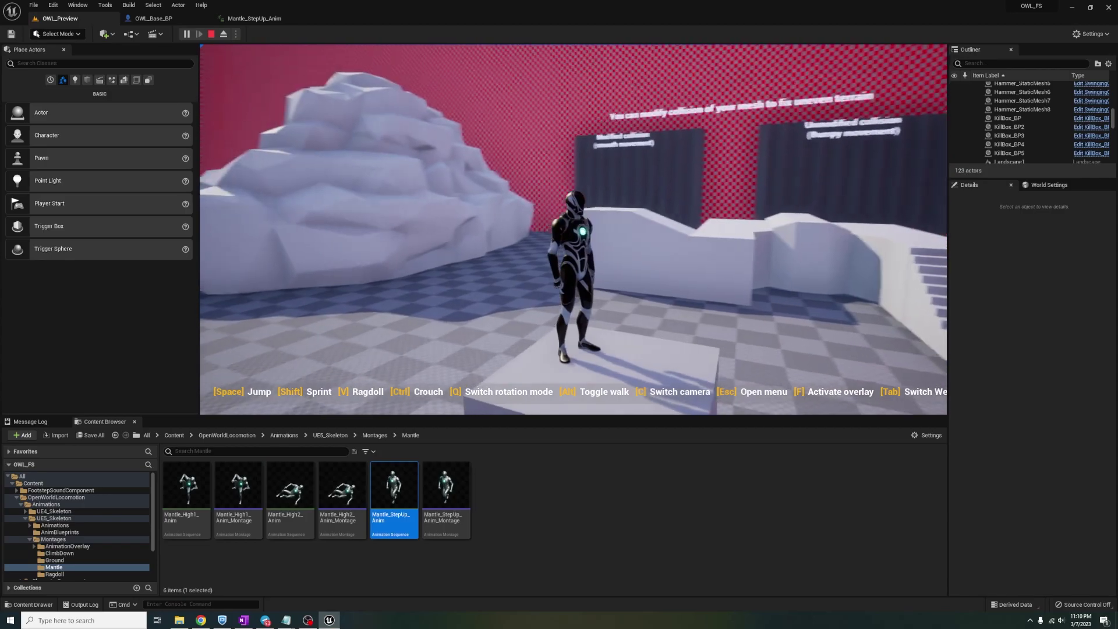
key("Escape")
left_click(697, 300)
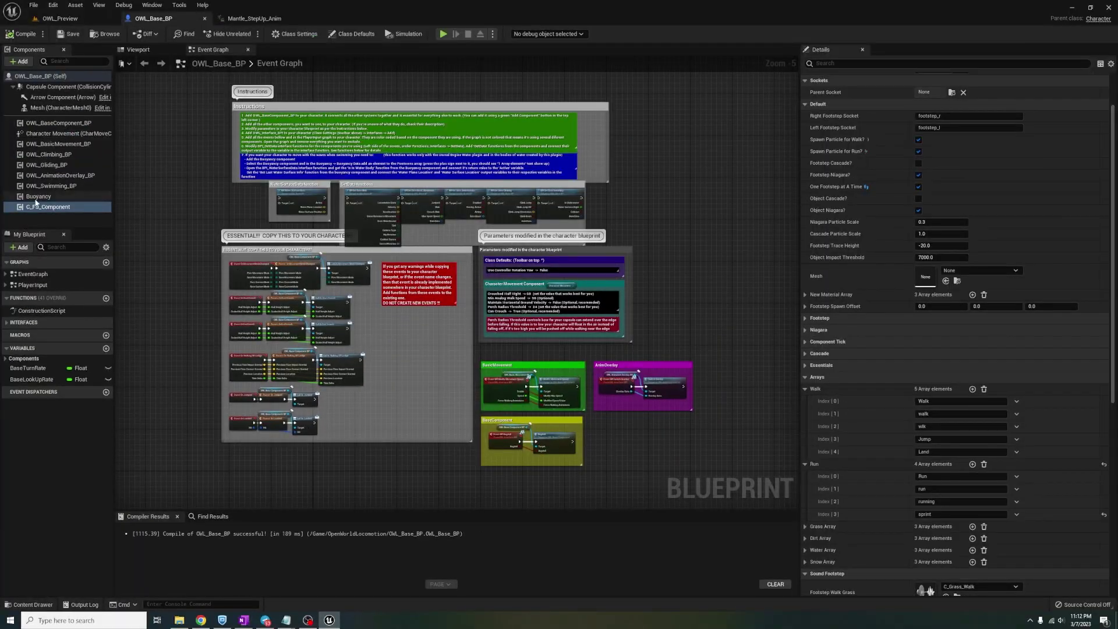
Step: Add a sixth element named mantle to the Walk array of C_FS_Component in OWL_Base_BP
left_click(972, 389)
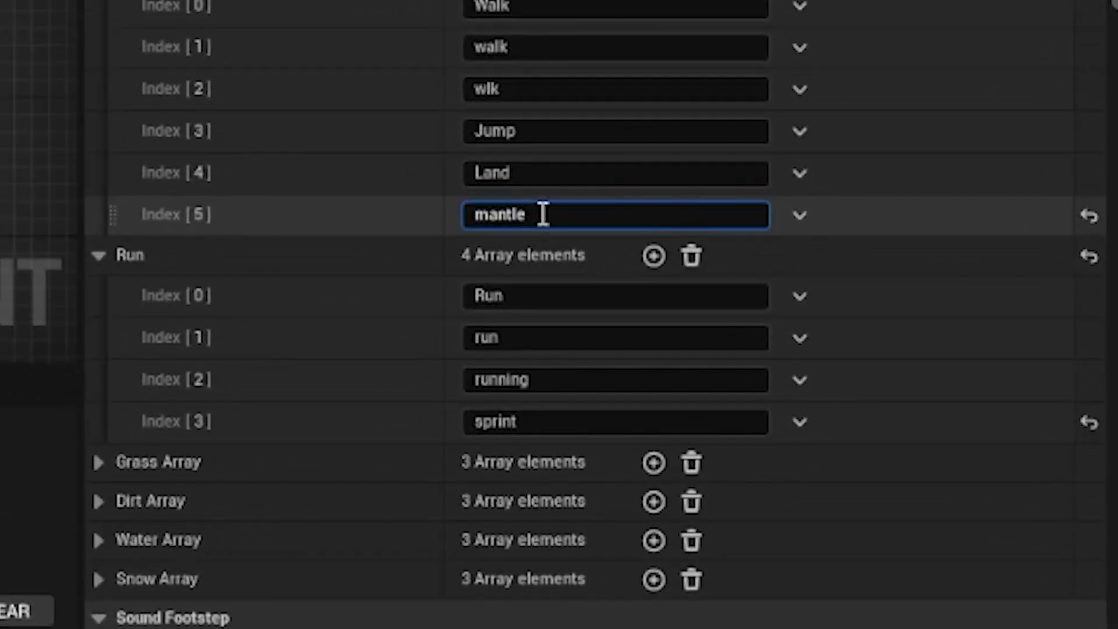
left_click(935, 133)
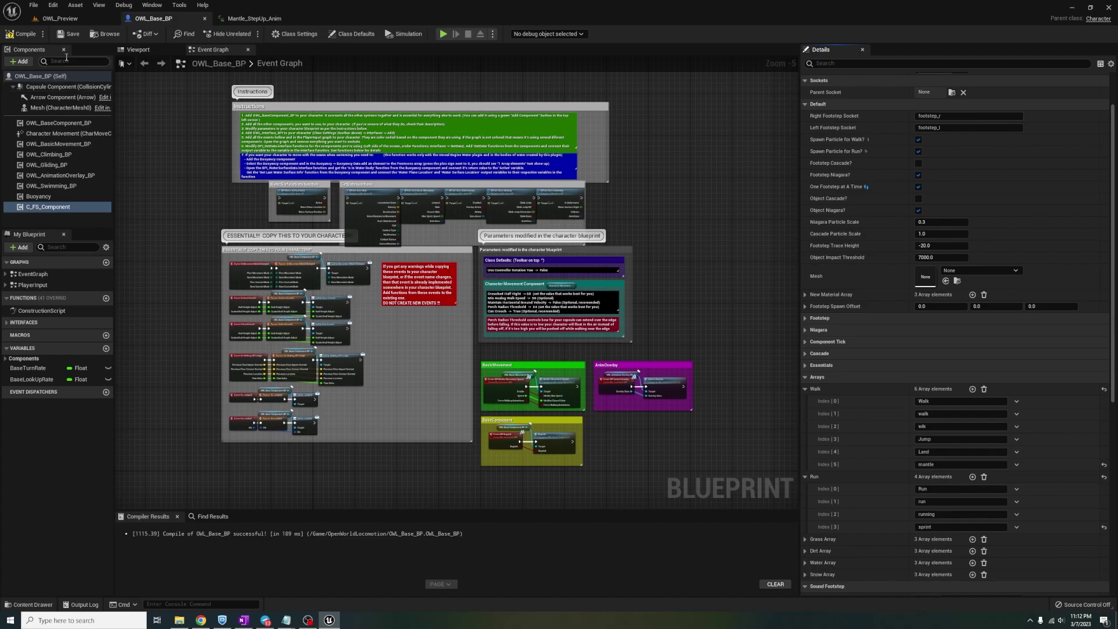
Step: Play OWL_Preview and mantle the character onto the small and tall blocks to test the mantle footstep effects
left_click(74, 21)
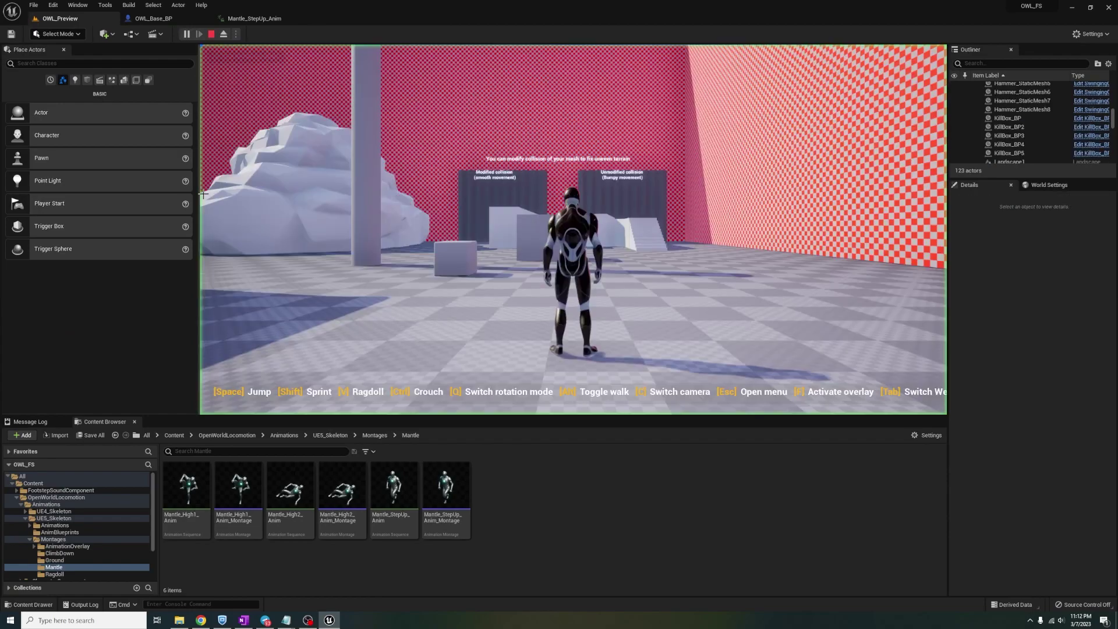
left_click(568, 217)
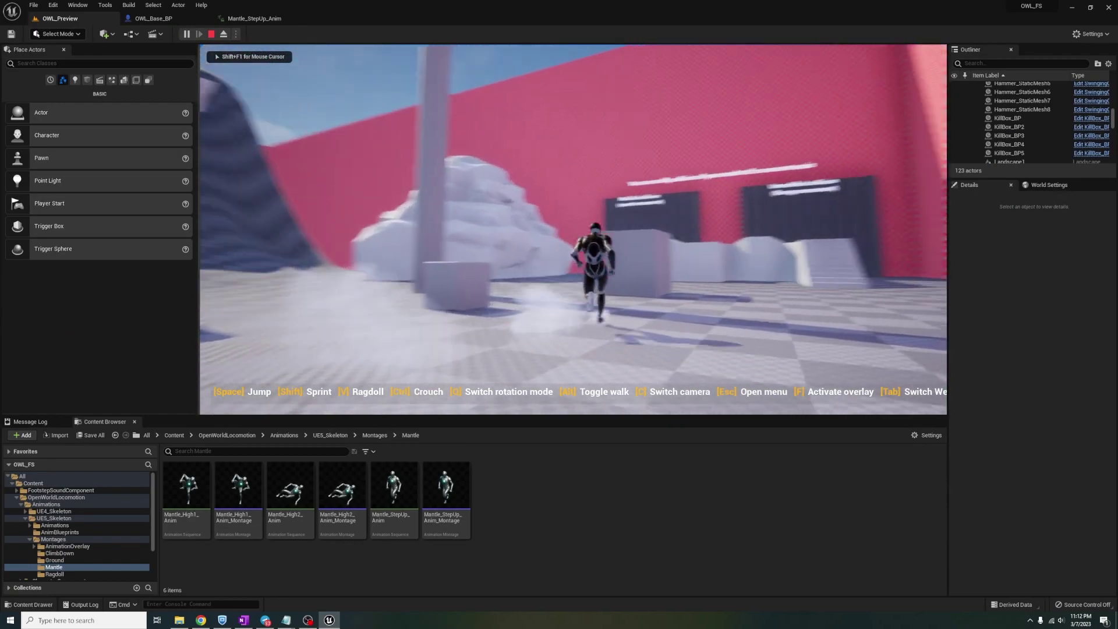
key("space")
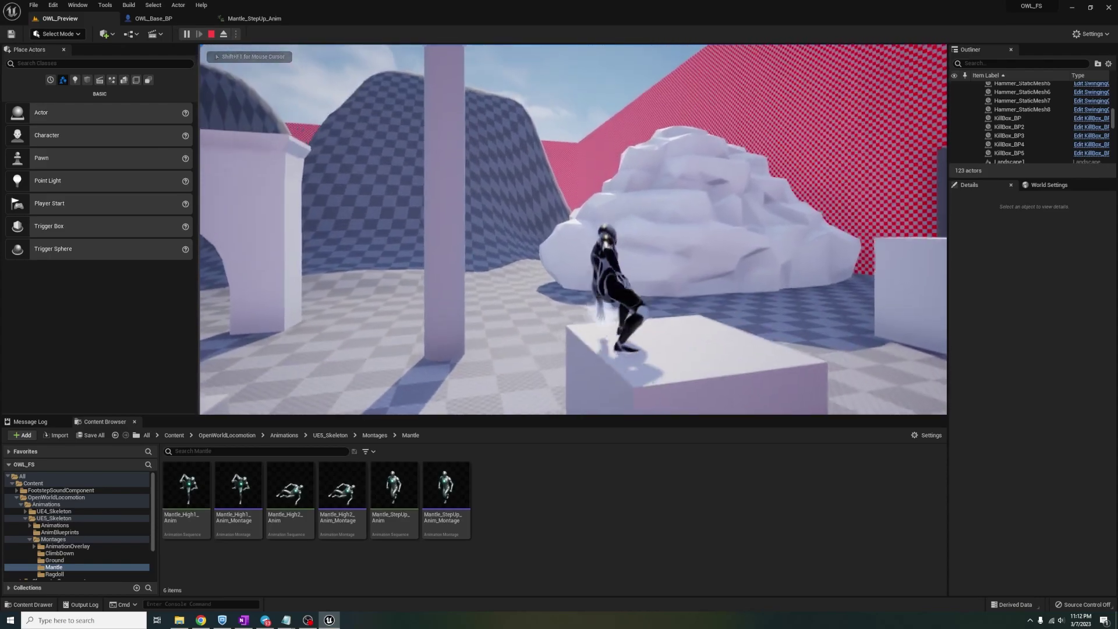
key("s")
key("w")
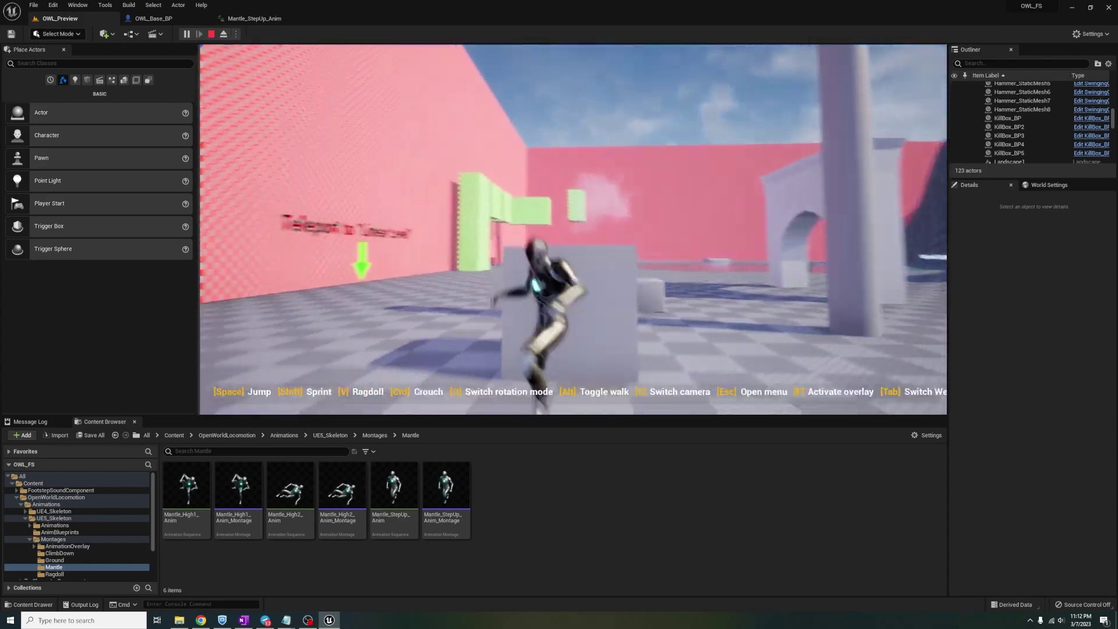
key("space")
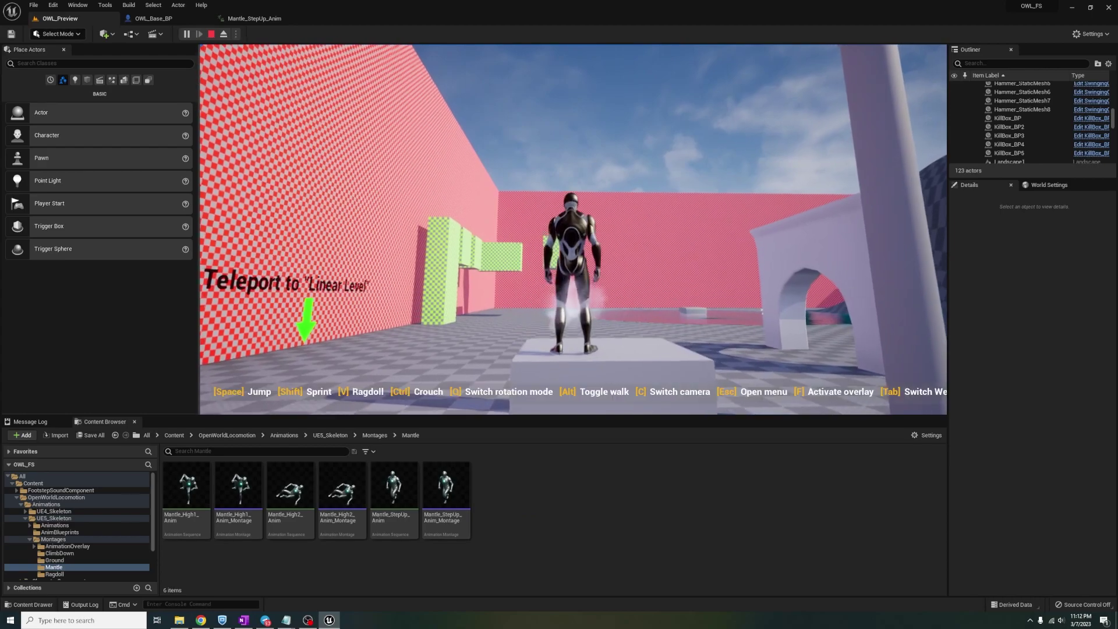
key("s")
key("w")
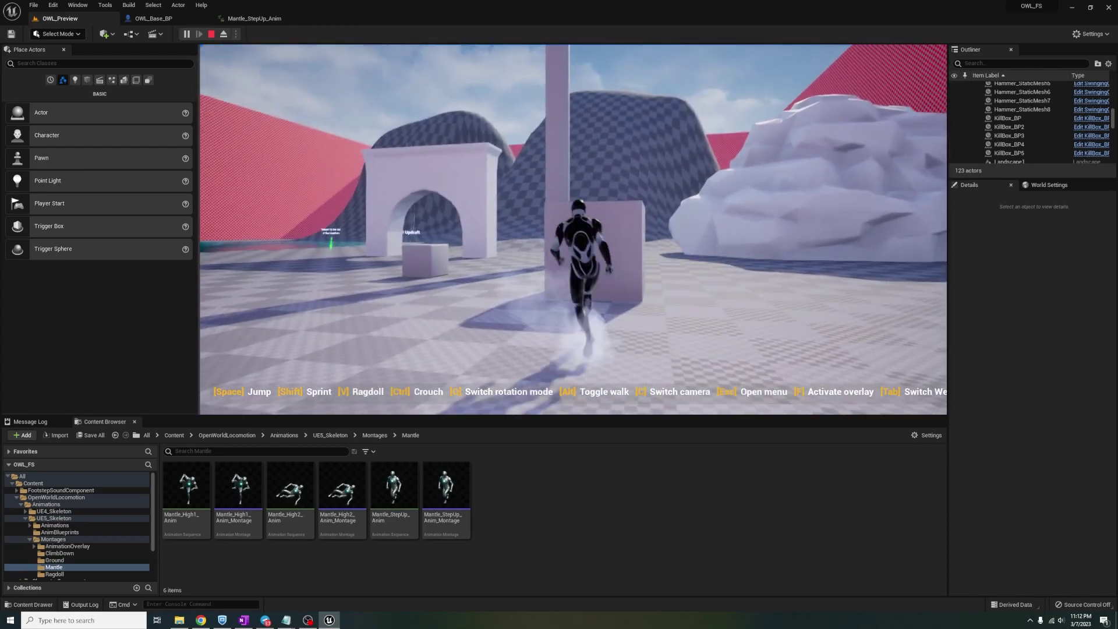
key("space")
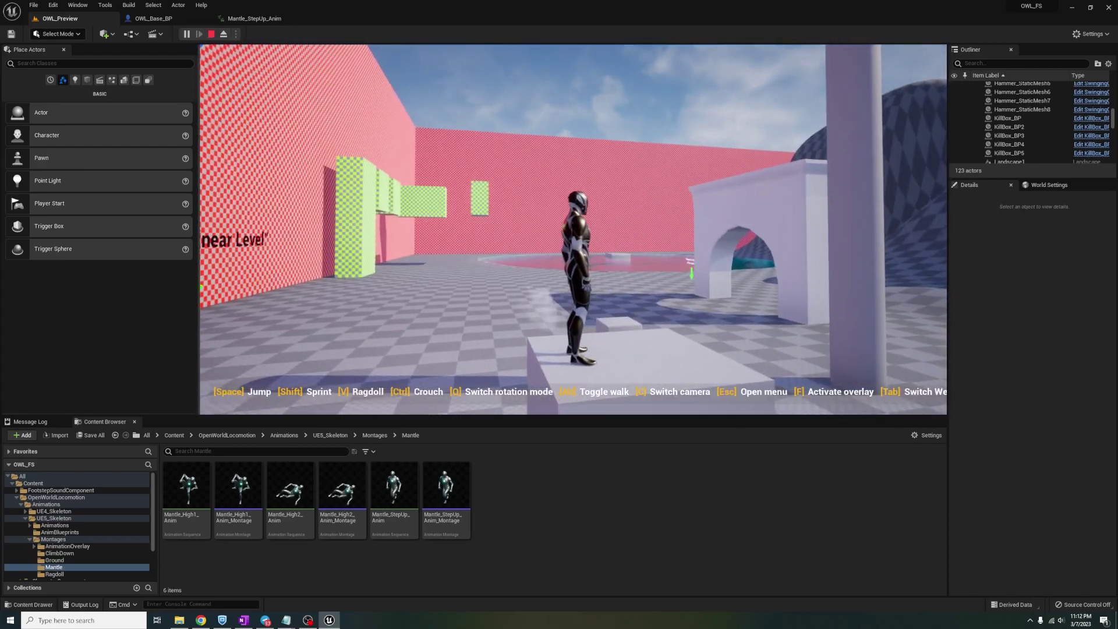
key("d")
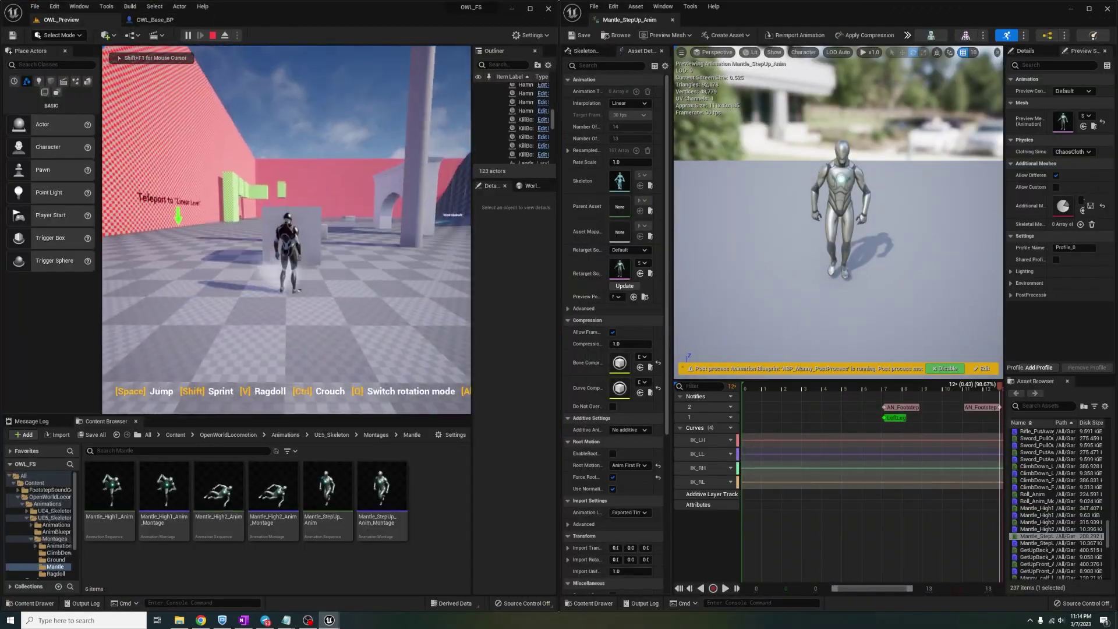
Step: Mantle onto the tall block beside the open animation editor to compare footstep timing with the notifies, and release the cursor
key("space")
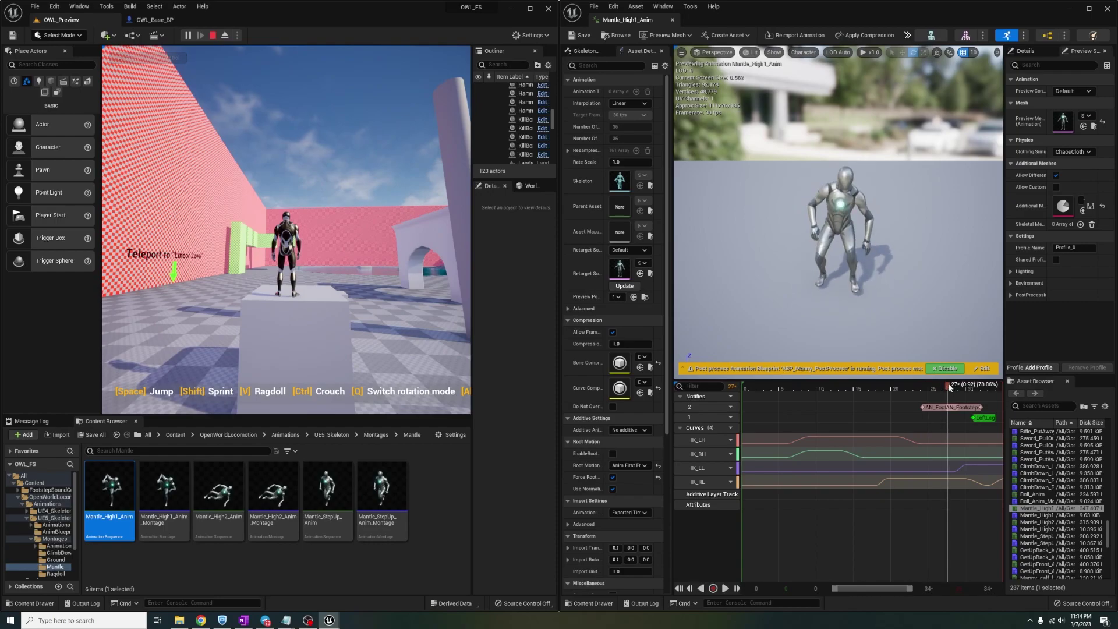
left_click(238, 327)
key("s")
key("space")
key("shift+F1")
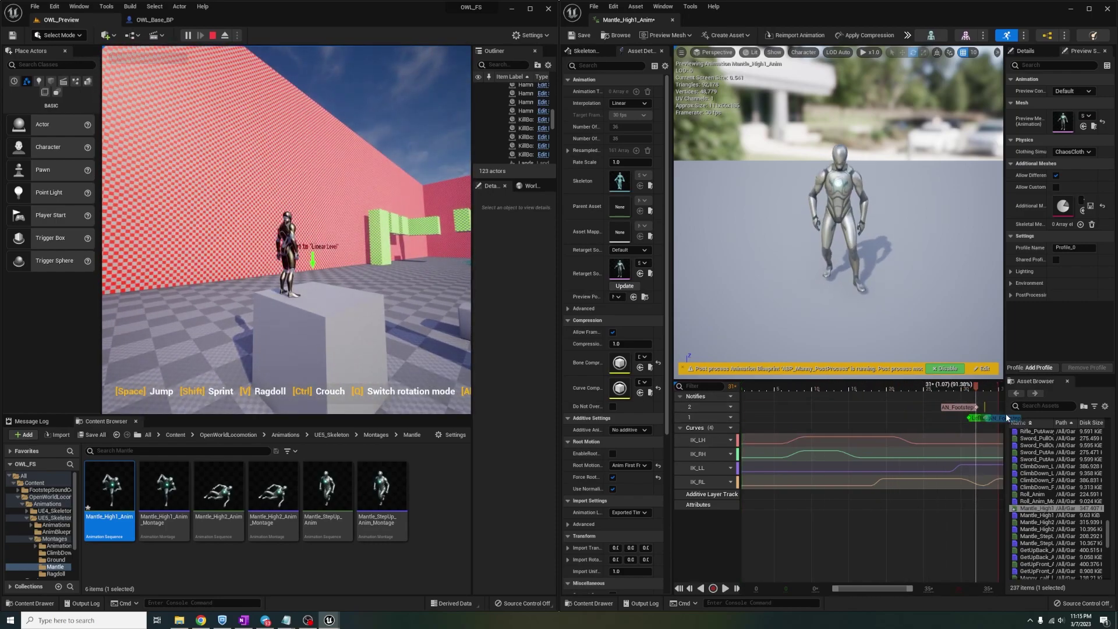
Step: Retest mantling onto the tall block with the repositioned AN_Footstep notifies of Mantle_High1_Anim
left_click(292, 291)
key("space")
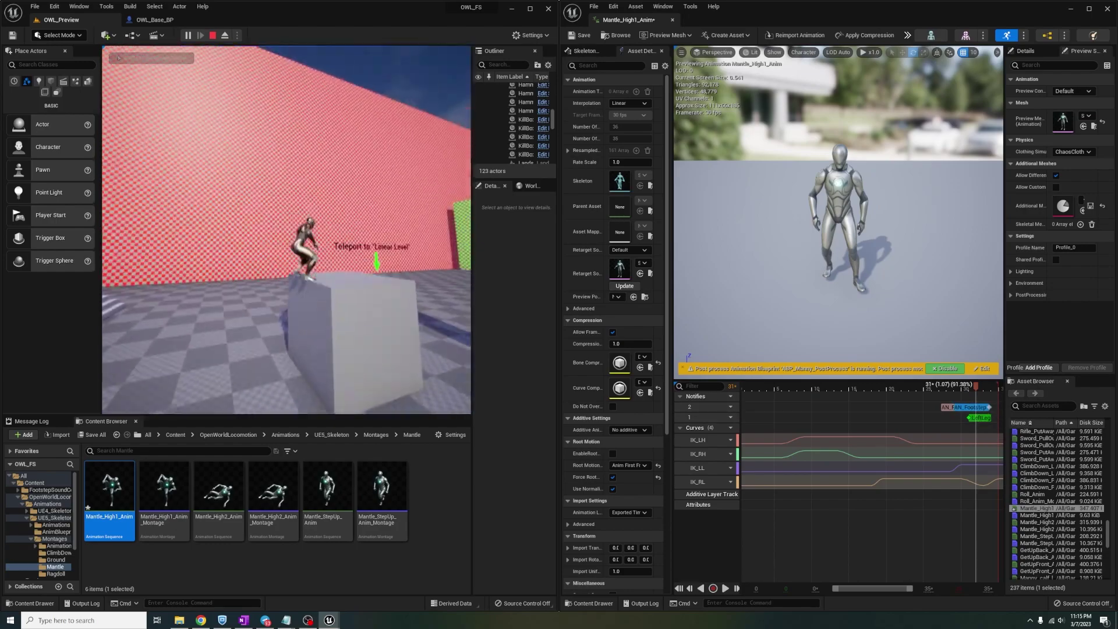
key("s")
key("space")
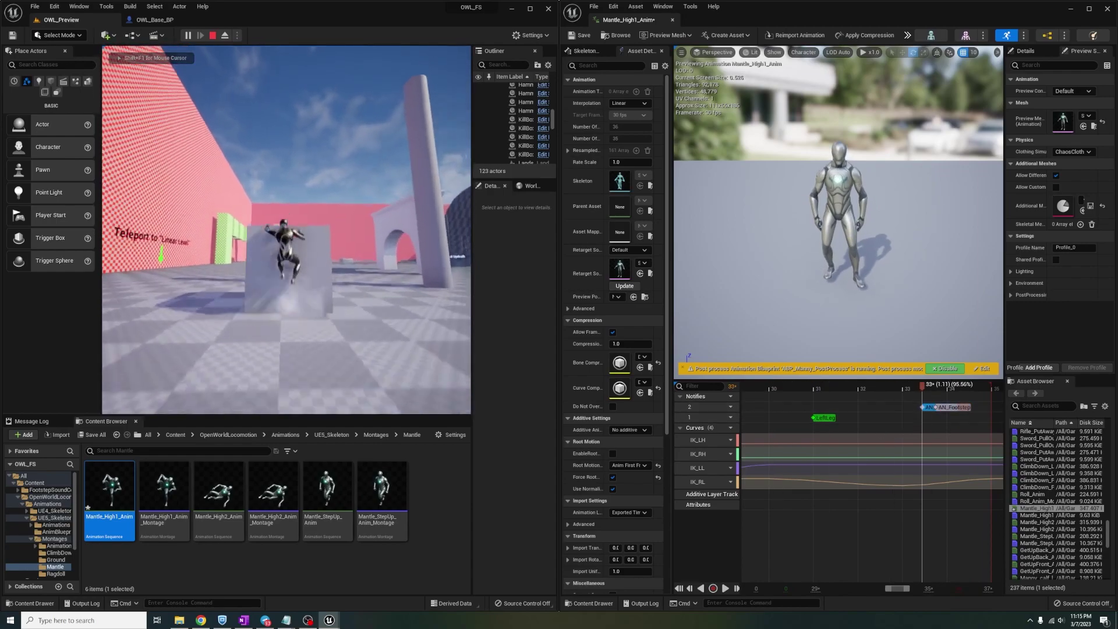
Step: Shift the AN_Footstep notifies near the end of Mantle_High1_Anim and retest mantling onto the tall block
key("shift+F1")
left_click_drag(884, 386, 903, 387)
left_click(291, 262)
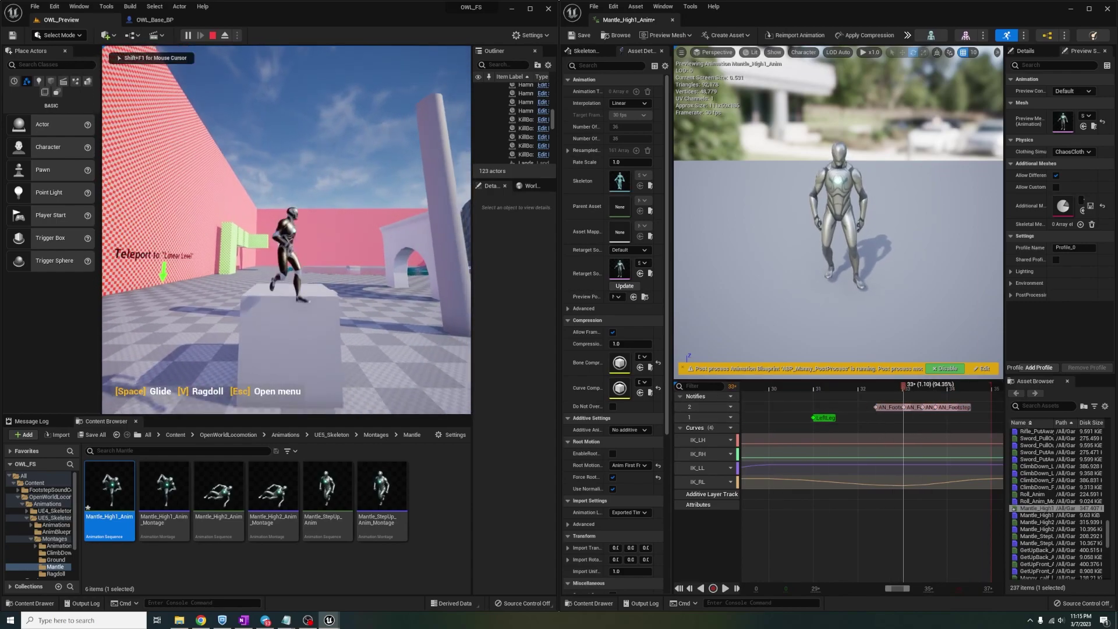
key("space")
key("space")
left_click_drag(964, 407, 997, 411)
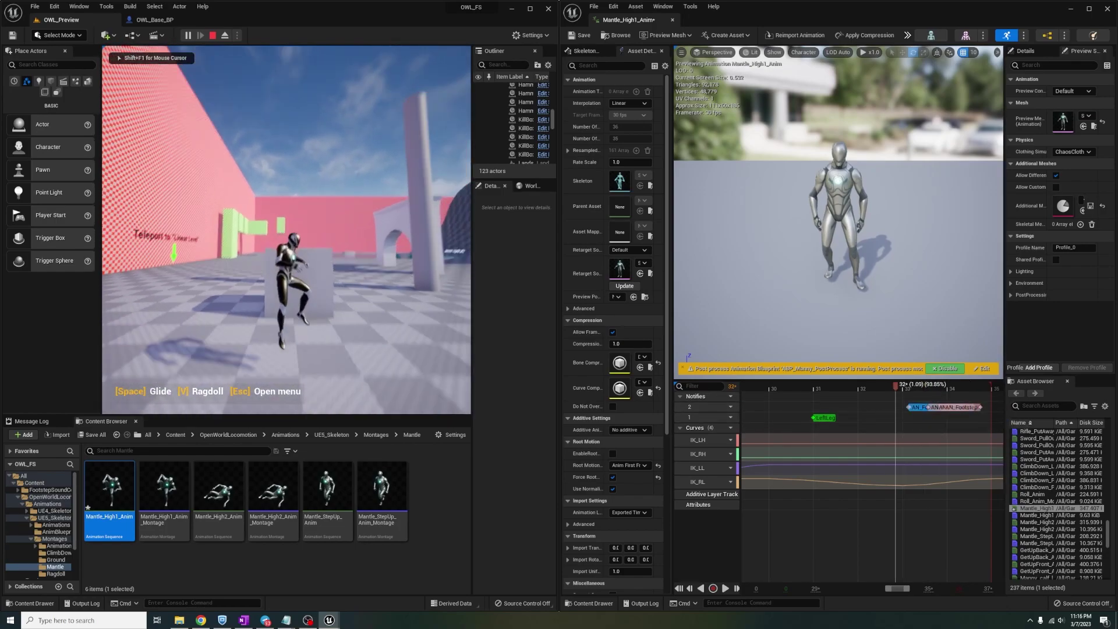
Step: Check the footstep notifies of Mantle_High2_Anim and Mantle_High1_Anim while mantling onto the tall block again
double_click(218, 492)
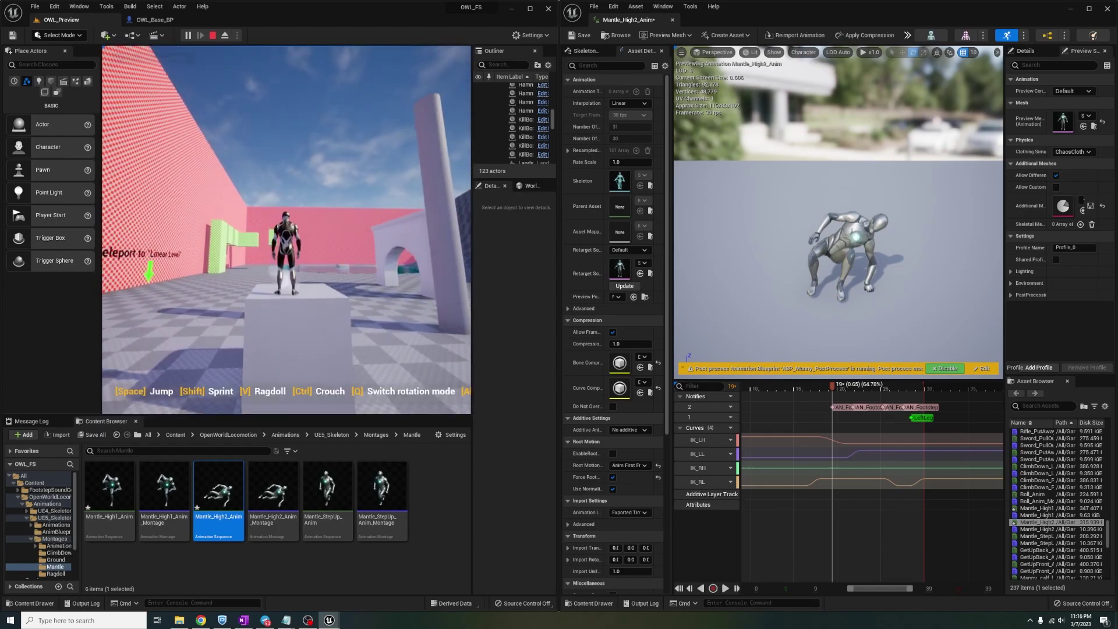
double_click(109, 493)
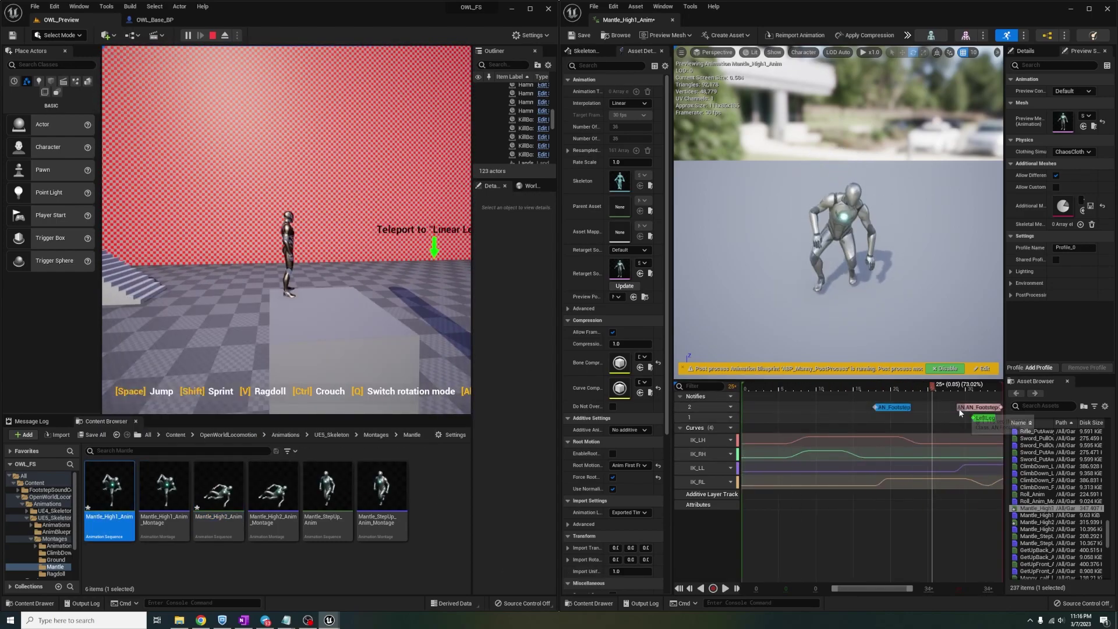
key("w")
key("space")
key("w")
key("space")
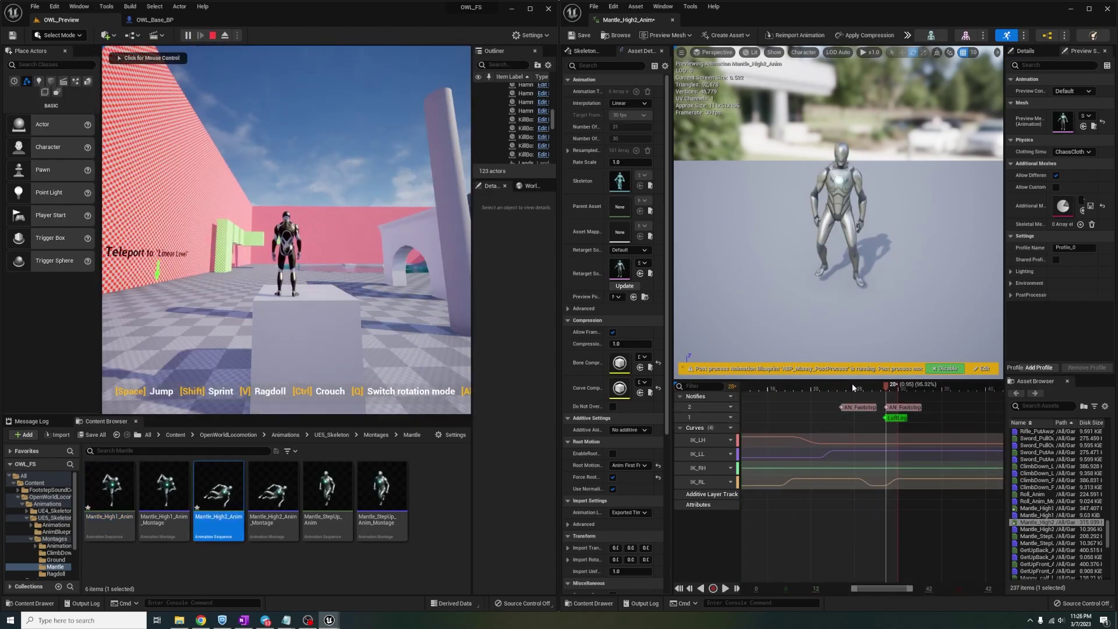
key("Right")
key("Return")
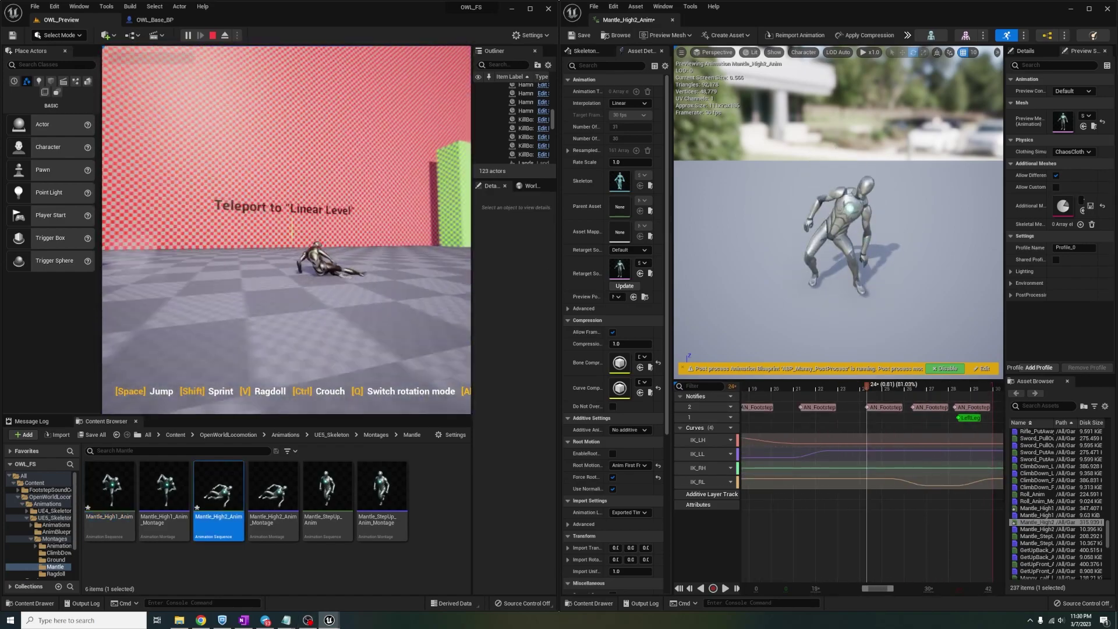
Step: Search the UE5_Skeleton folder for "slide" and open CrouchSlide_Loop_Anim
left_click(51, 518)
left_click(127, 451)
type("slide")
double_click(177, 506)
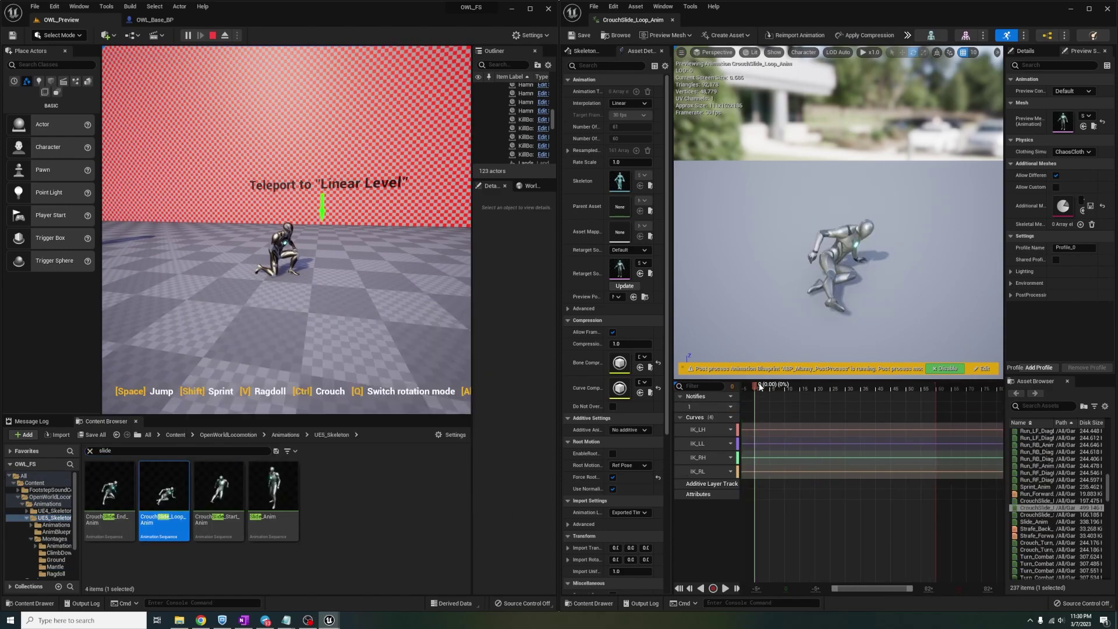
Step: Add AN_Footstep notifies at intervals along the notify track of CrouchSlide_Loop_Anim
mouse_move(802, 427)
left_click(888, 477)
scroll(776, 396, "up", 1, "ctrl")
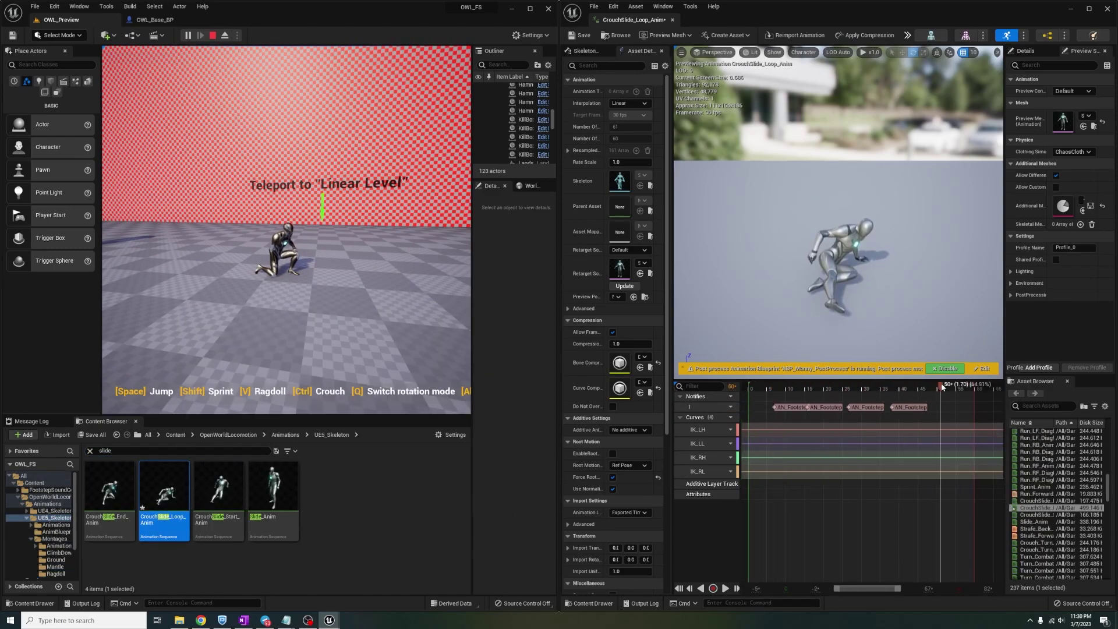
Step: Add a seventh element to the Walk array of C_FS_Component in OWL_Base_BP
left_click(154, 20)
left_click(470, 36)
scroll(452, 335, "down", 1)
left_click(516, 363)
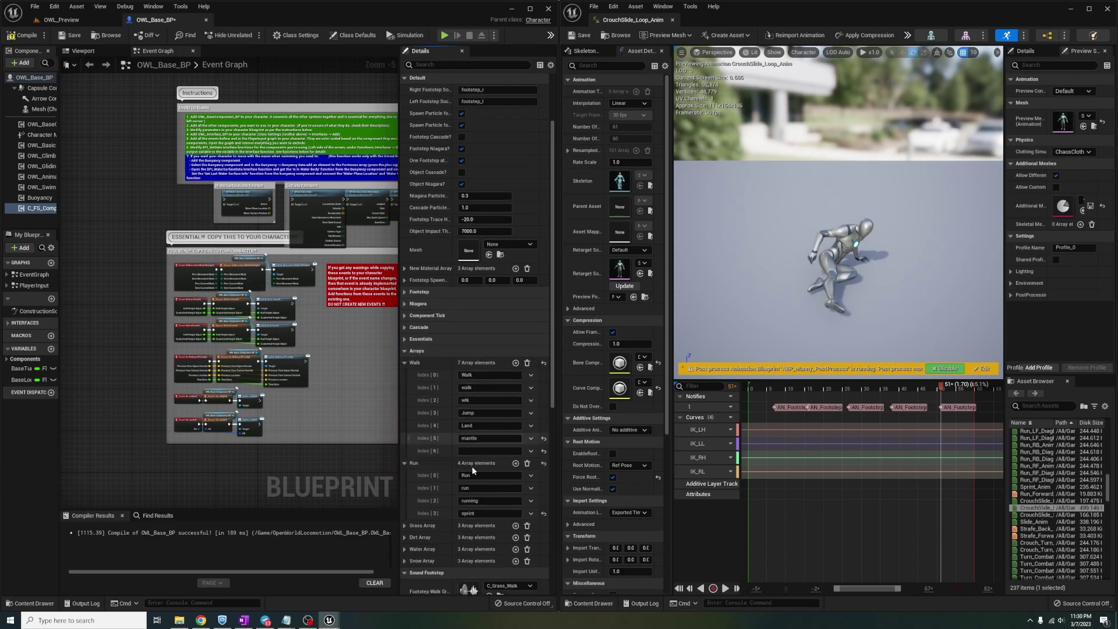
Step: Play OWL_Preview and slide out of a run to test the footstep effects of the crouch slide
left_click(61, 20)
left_click(188, 36)
key("w")
key("ctrl")
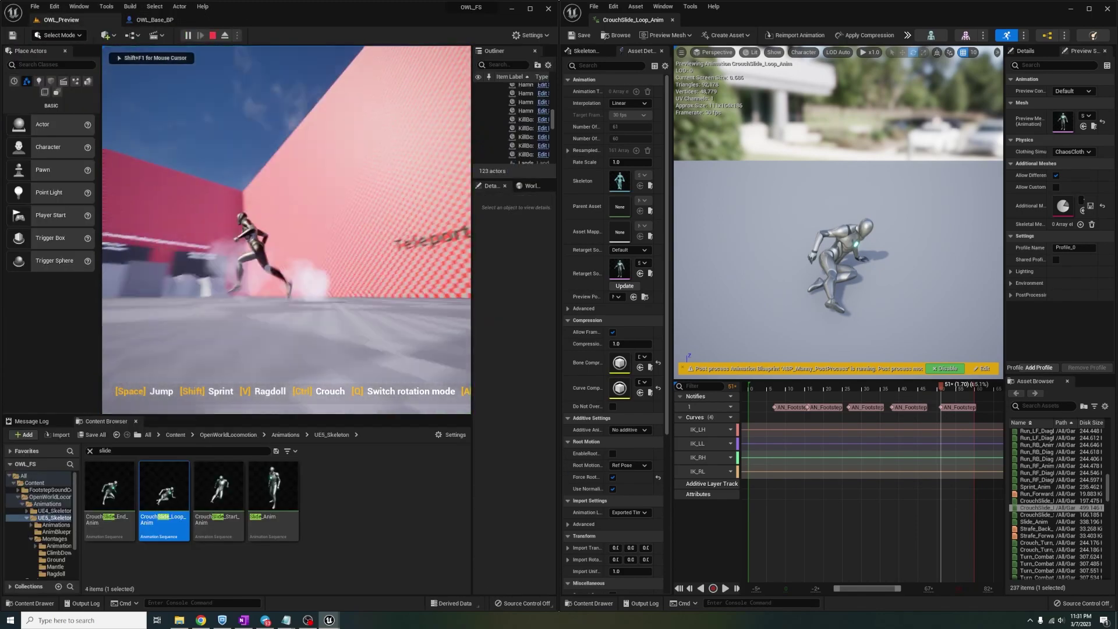
Step: Add a footstep notify near the start of CrouchSlide_Start_Anim and open CrouchSlide_End_Anim at an early frame for its notify
double_click(219, 495)
right_click(766, 407)
left_click_drag(764, 387, 899, 387)
double_click(109, 495)
left_click(793, 386)
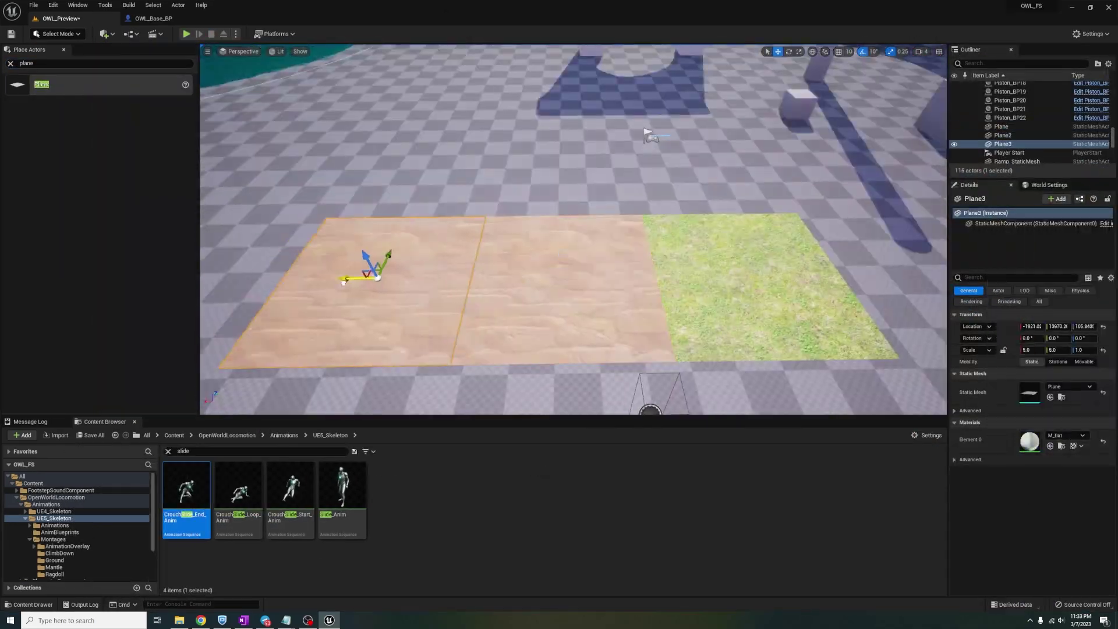
Step: Playtest OWL_Preview by running and sliding over the grass, dirt and white planes and along the water's edge, and end the session
key("alt+p")
left_click(573, 230)
key("w")
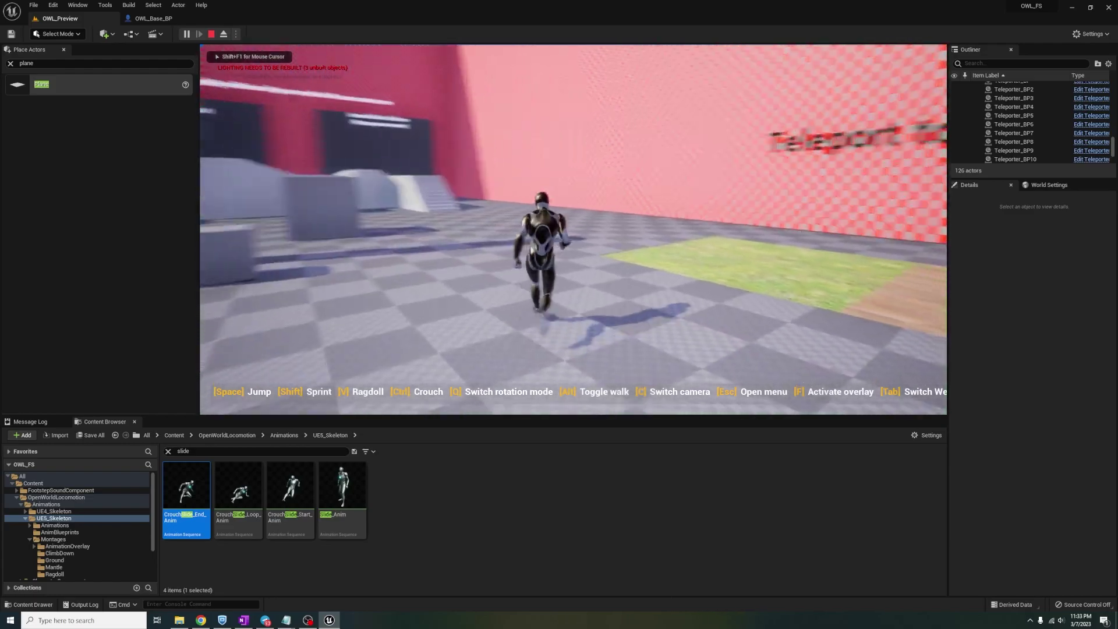
key("d")
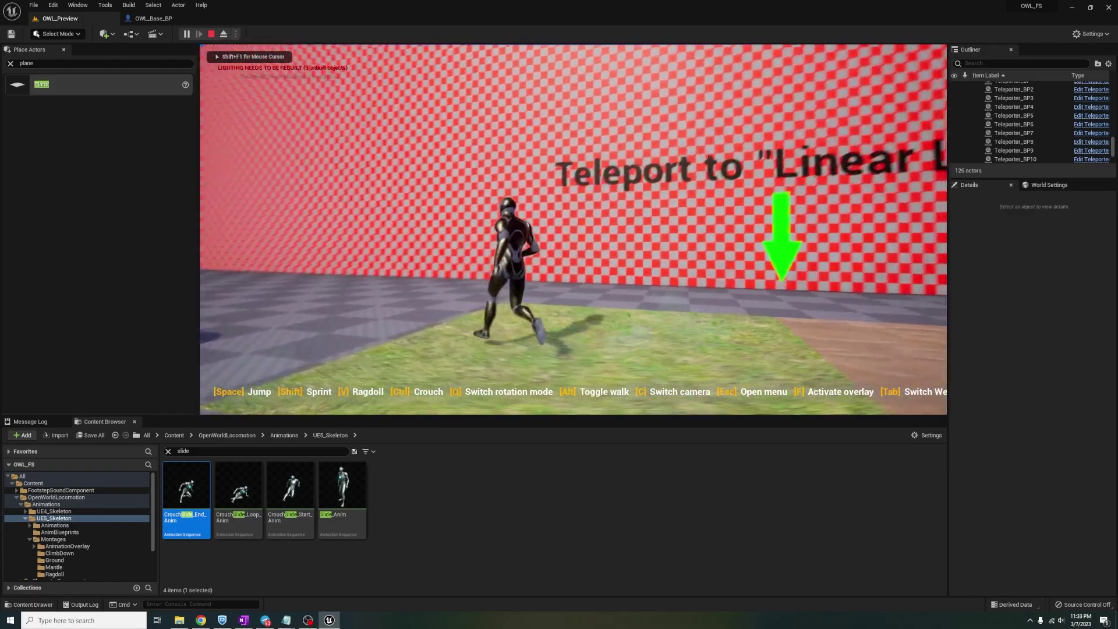
key("ctrl")
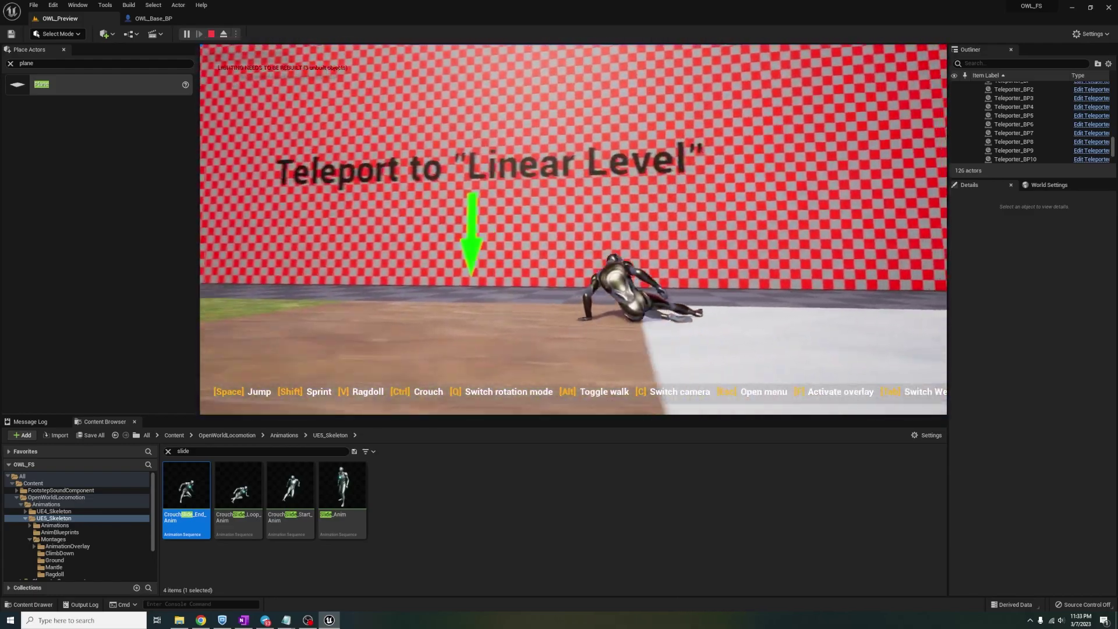
key("a")
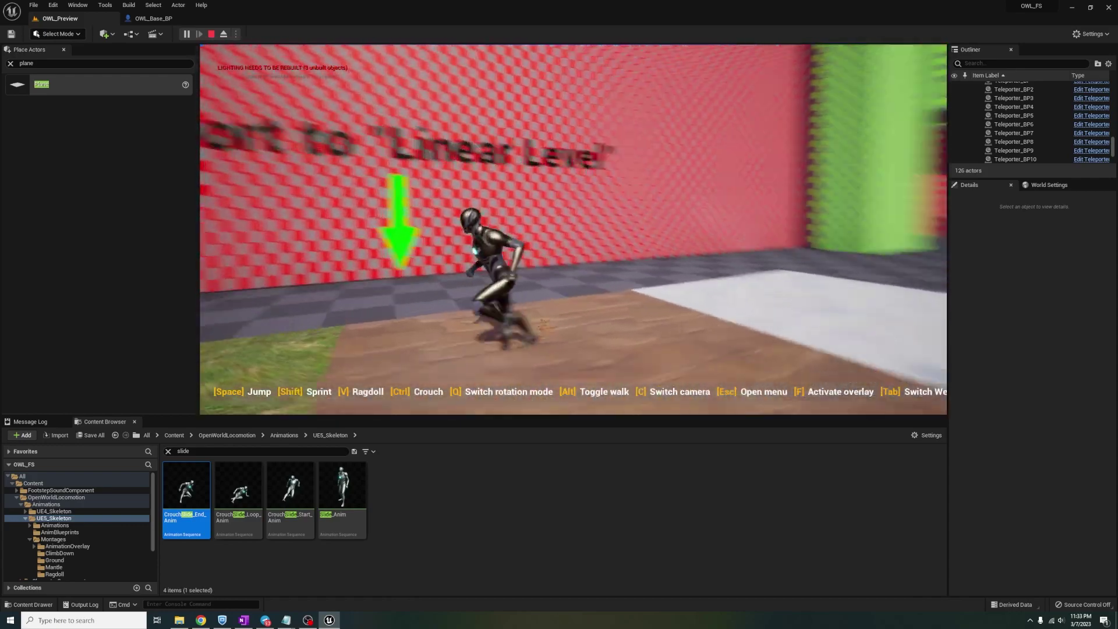
key("ctrl")
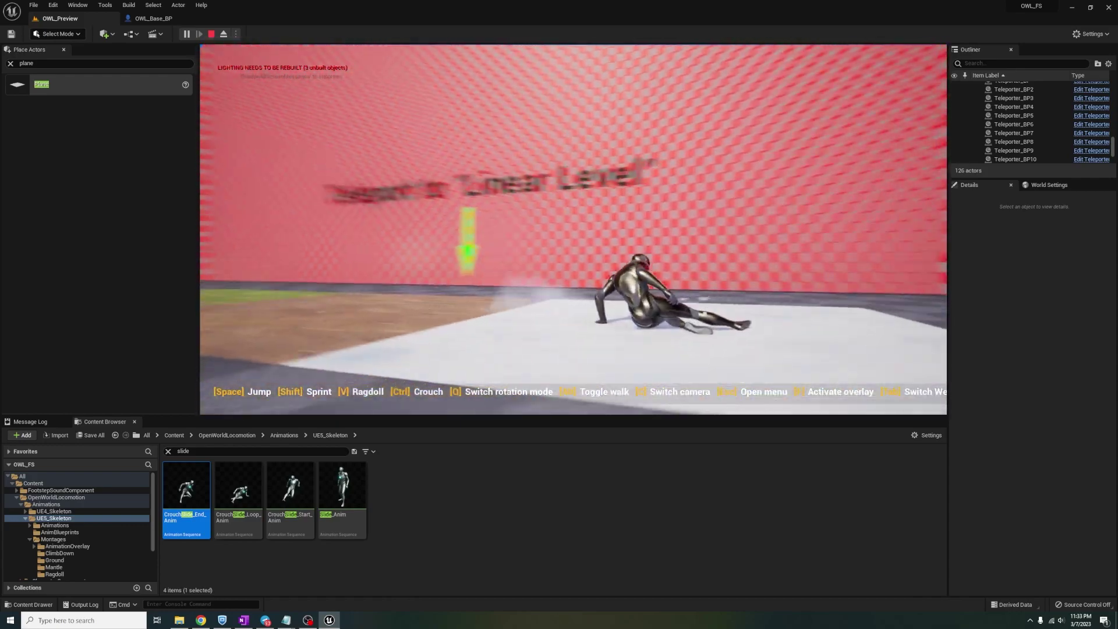
key("w")
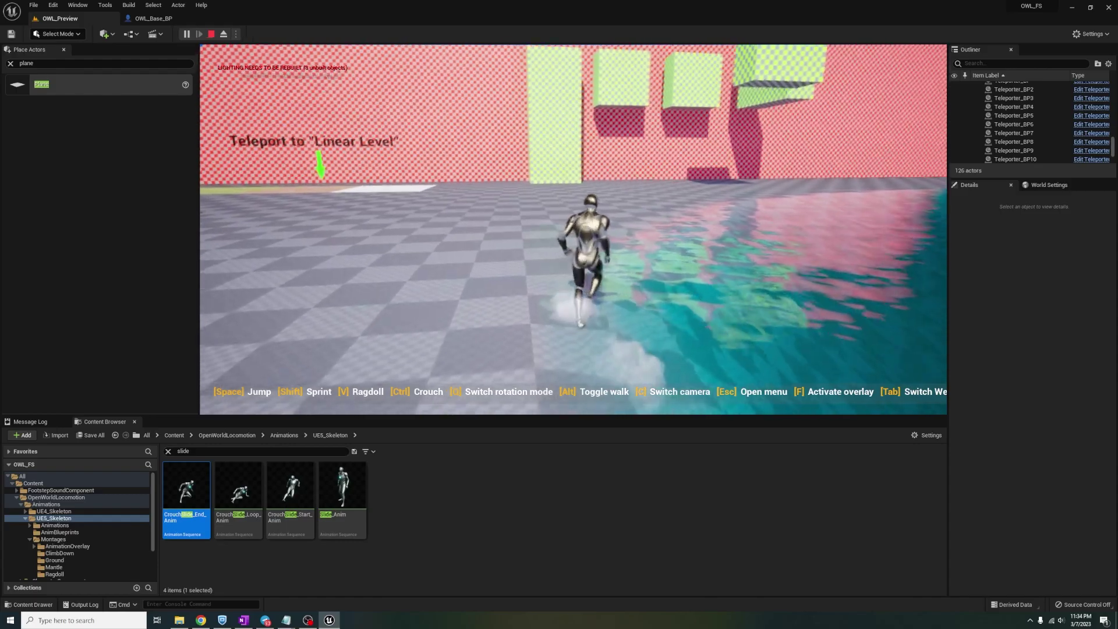
key("Escape")
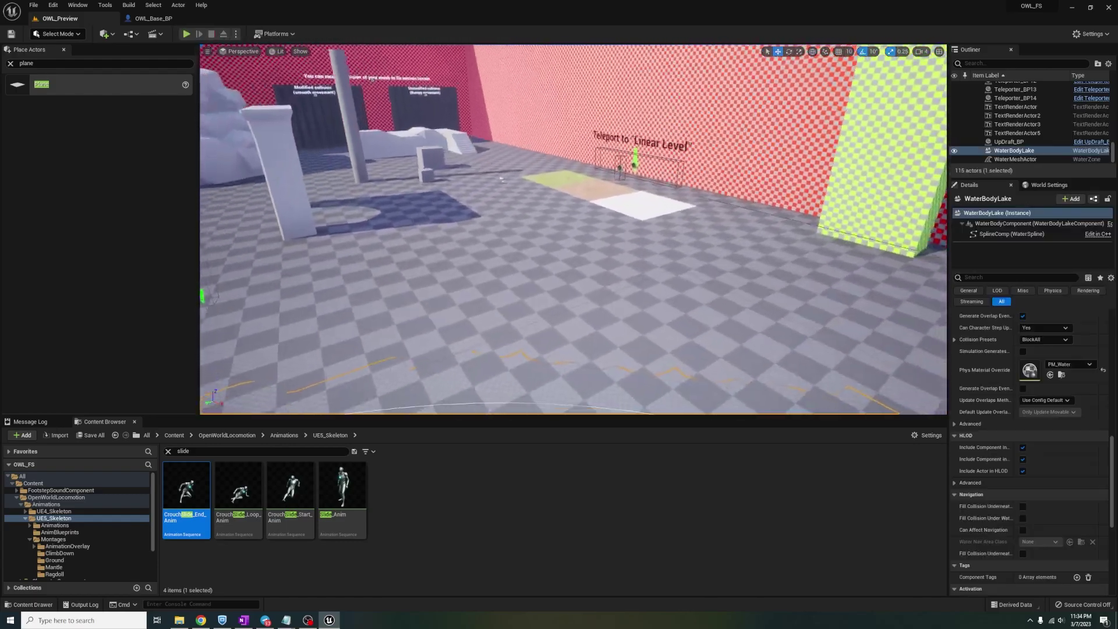